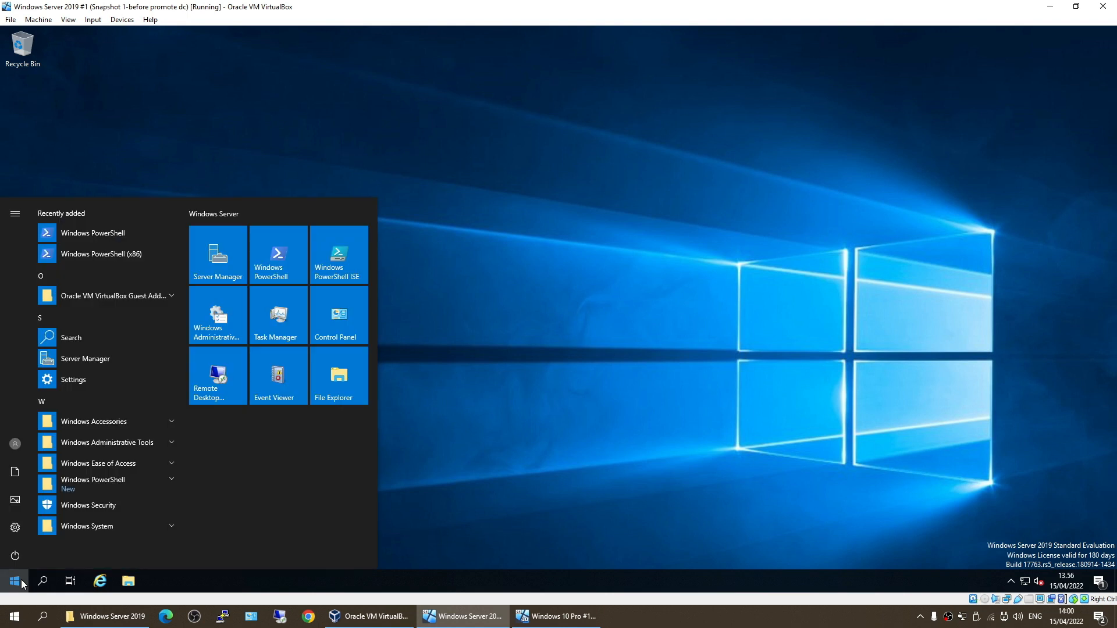
# Step: Pin Server Manager to the taskbar of the Windows Server 2019 machine and open it
pyautogui.rightClick(98, 362)
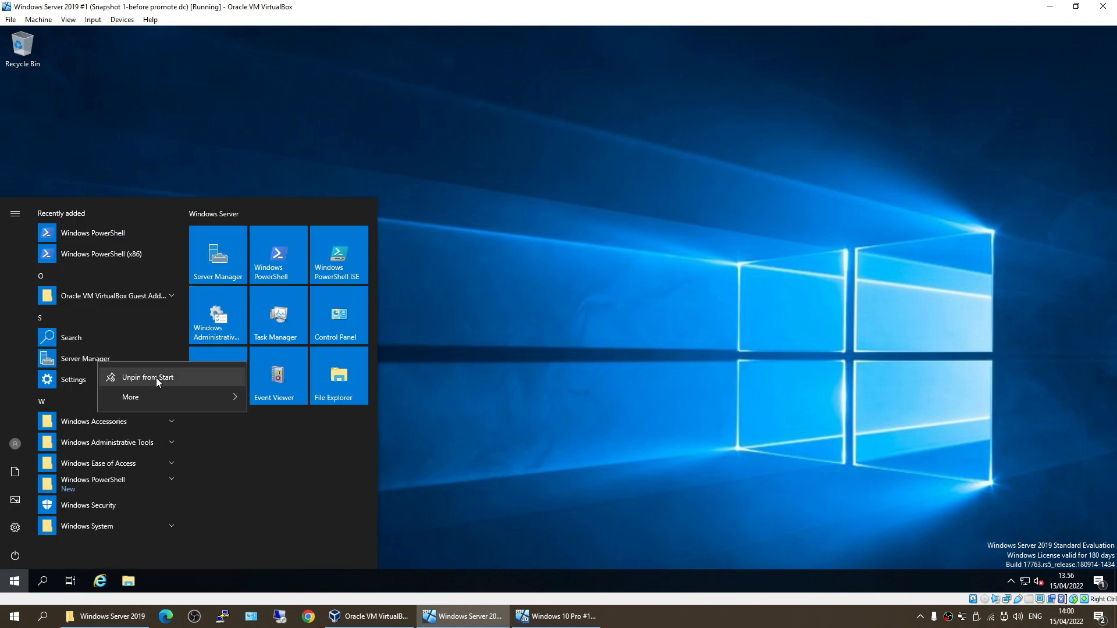
pyautogui.moveTo(235, 397)
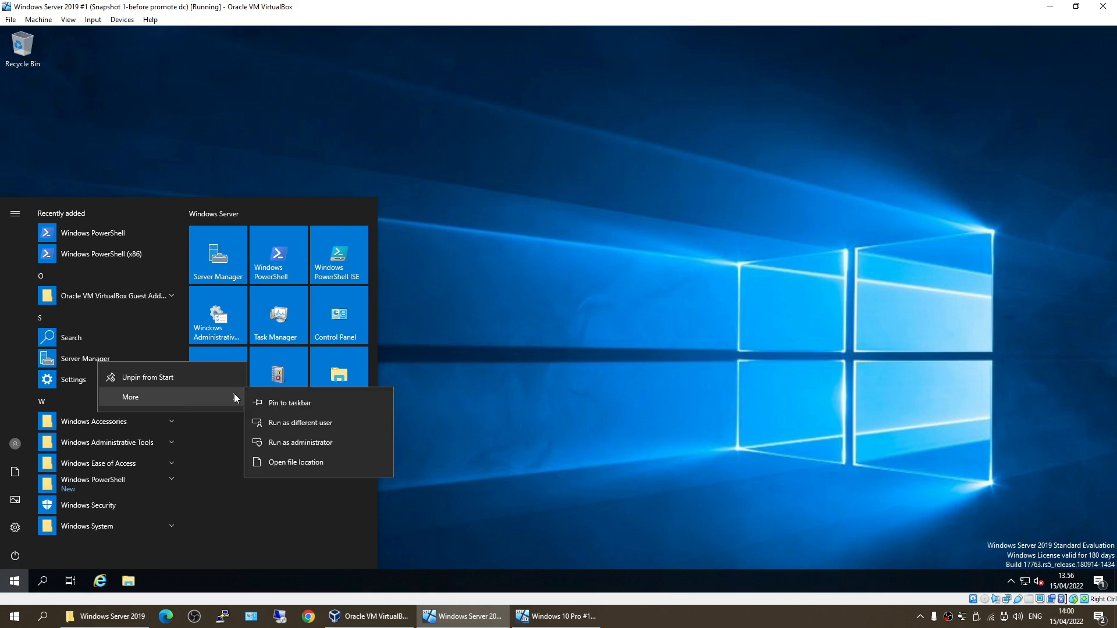
pyautogui.click(293, 403)
pyautogui.click(165, 575)
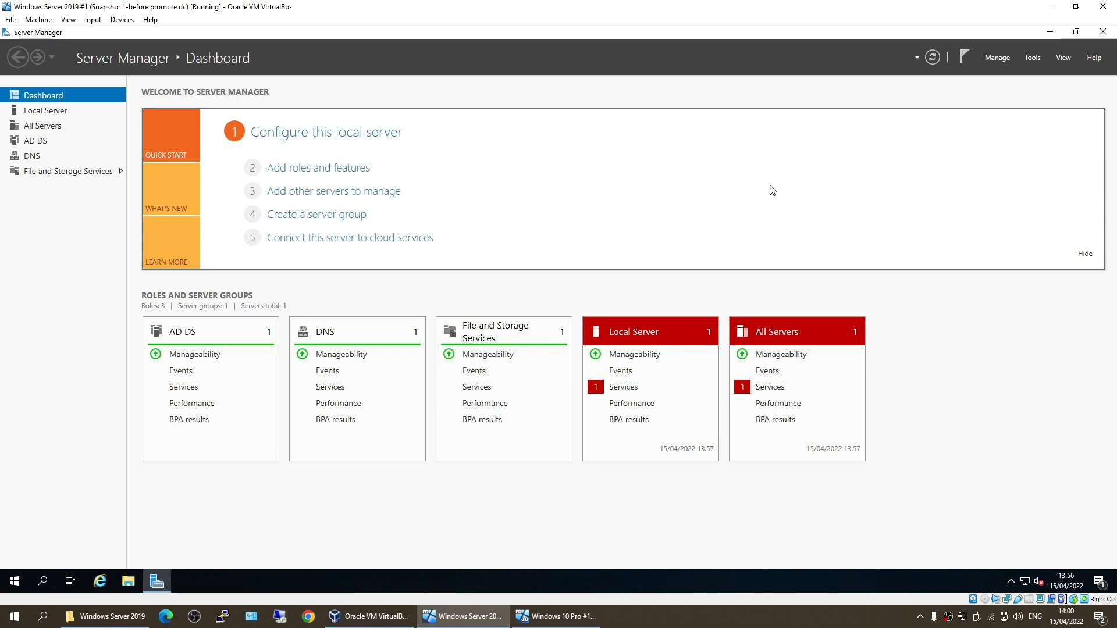
# Step: Start adding roles and features with a role-based installation on the server WINSVR2019DC01.mylab.lan from the server pool
pyautogui.click(333, 171)
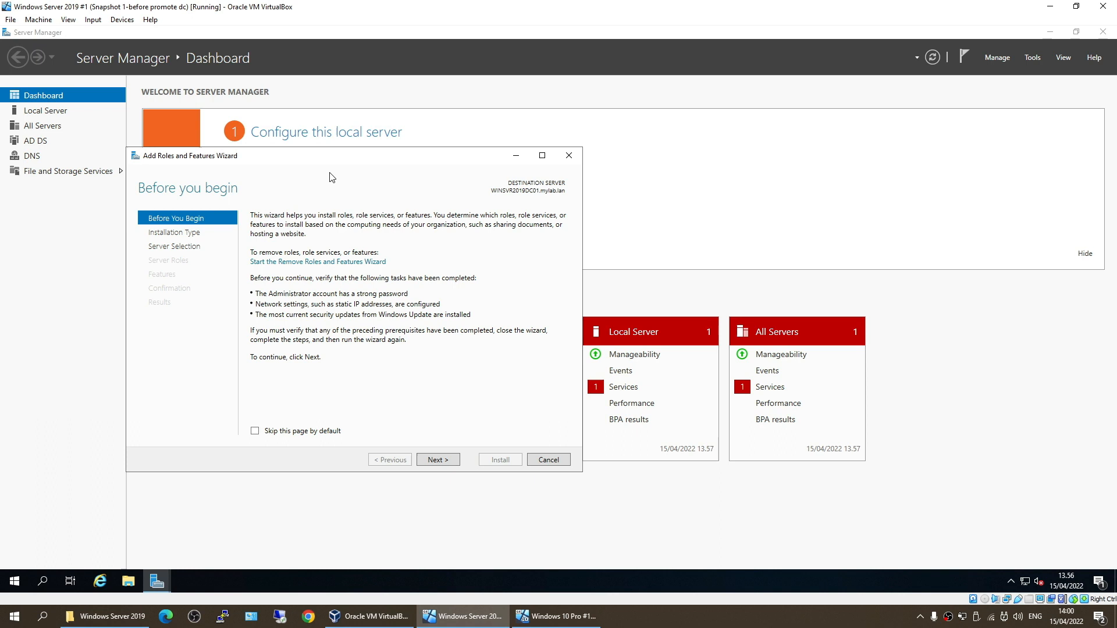
pyautogui.click(442, 461)
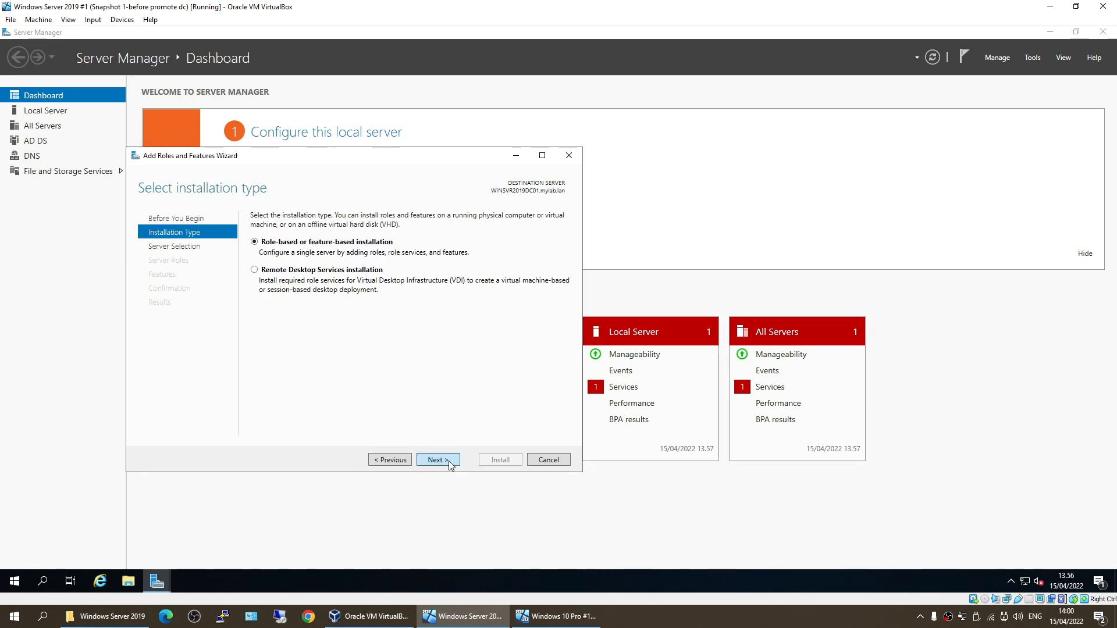
pyautogui.click(437, 460)
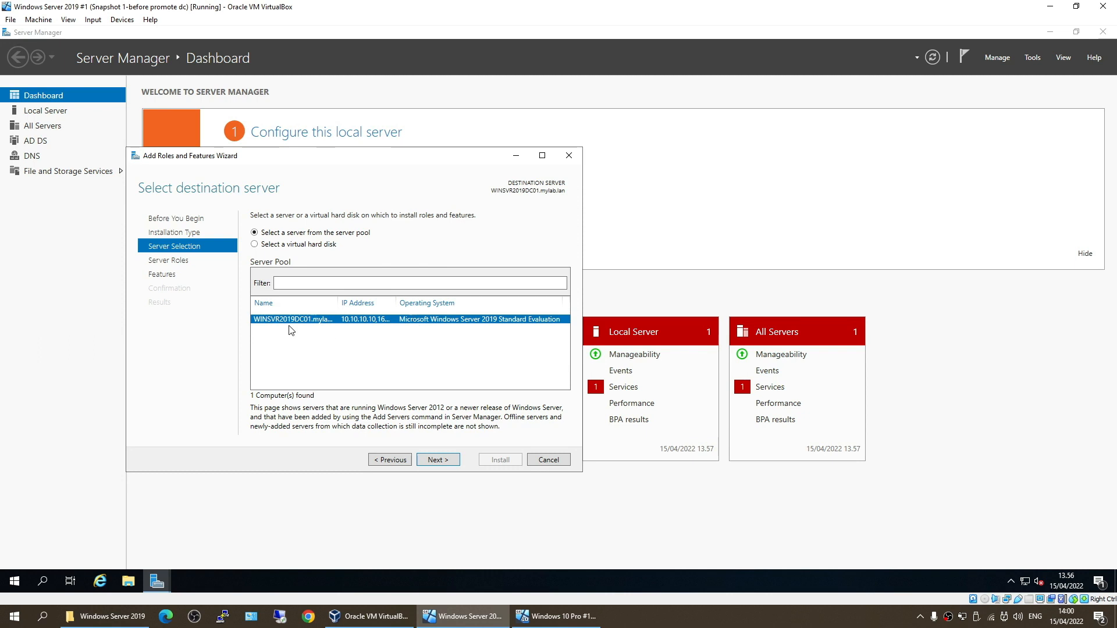
pyautogui.moveTo(338, 303)
pyautogui.mouseDown()
pyautogui.moveTo(375, 303)
pyautogui.moveTo(360, 303)
pyautogui.mouseUp()
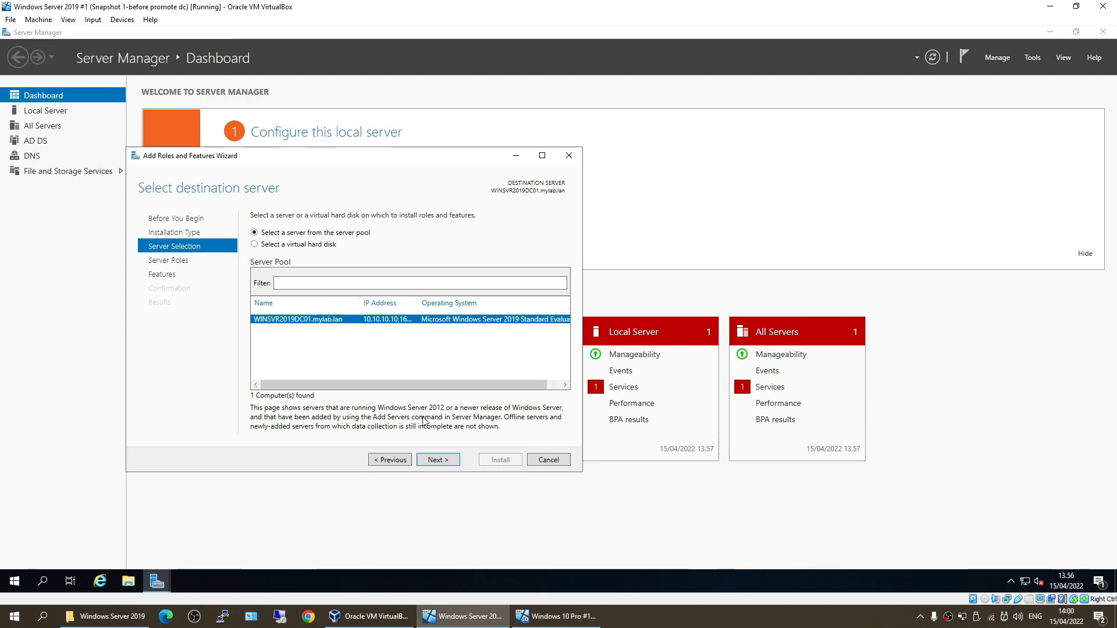
pyautogui.click(439, 460)
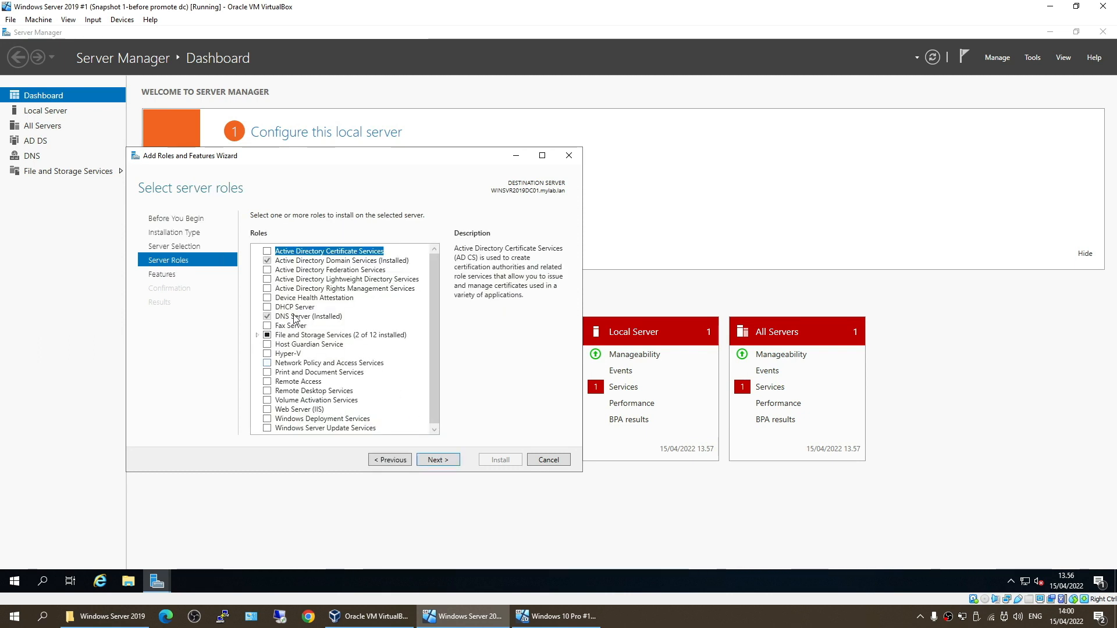
# Step: Select the DHCP Server role with its management tools and proceed to the installation confirmation without extra features
pyautogui.click(267, 307)
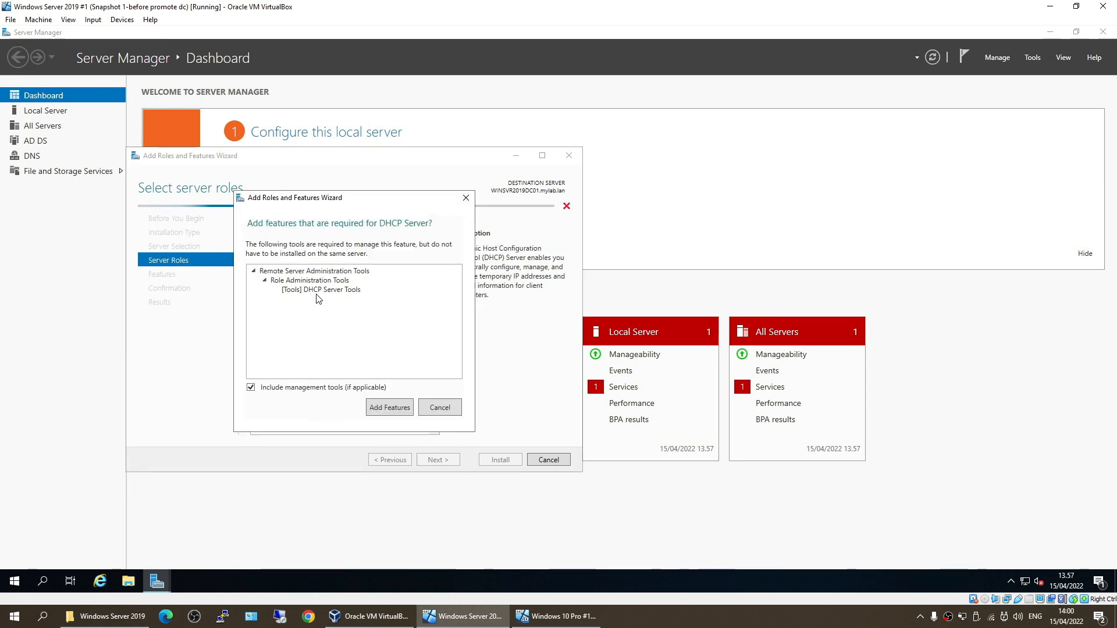
pyautogui.click(390, 407)
pyautogui.click(448, 465)
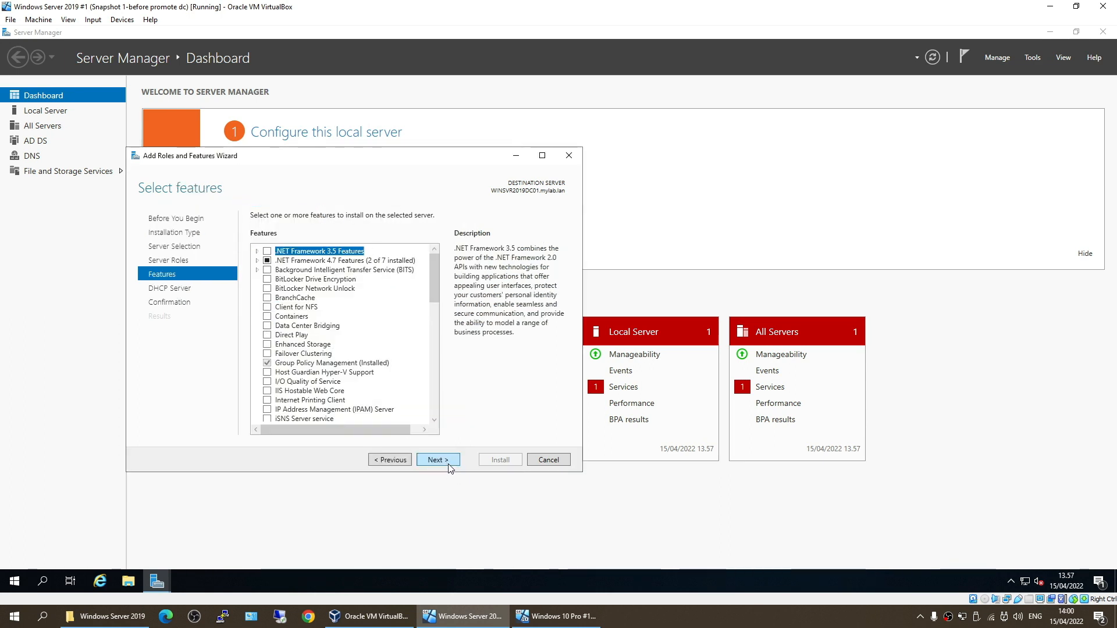
pyautogui.click(447, 465)
pyautogui.click(446, 466)
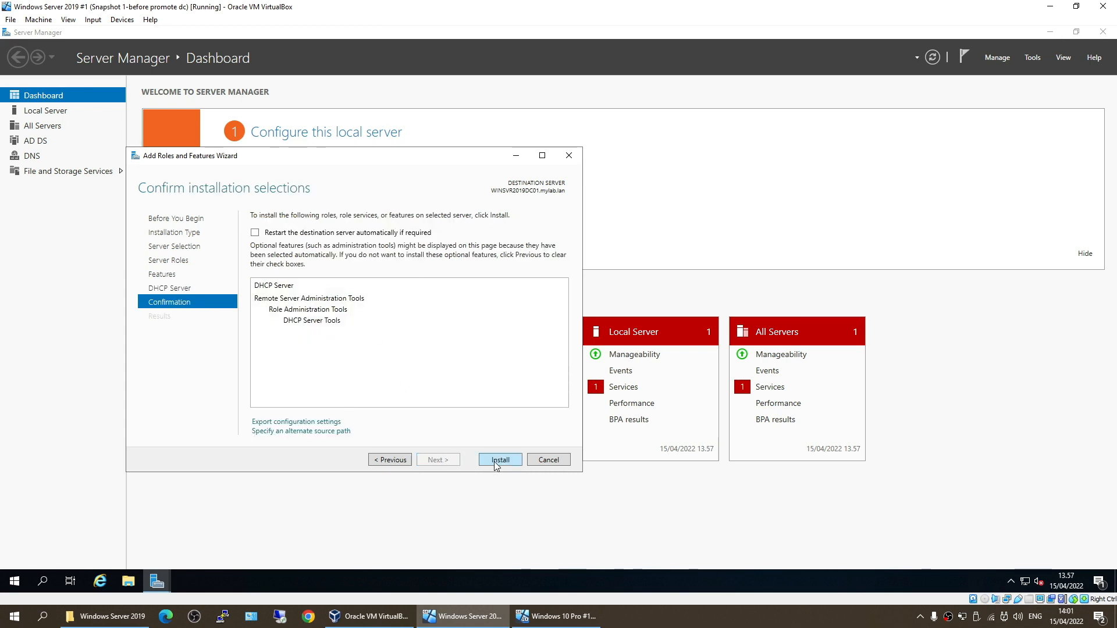
# Step: Allow automatic restart of the destination server, install the DHCP Server role and close the wizard when it finishes
pyautogui.click(331, 235)
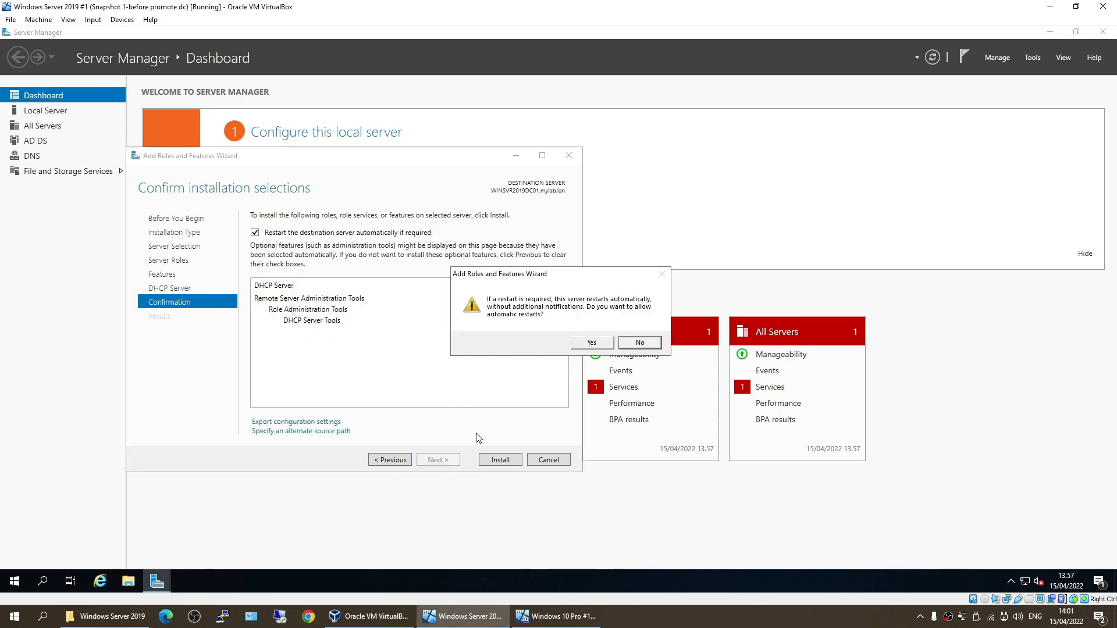
pyautogui.click(591, 342)
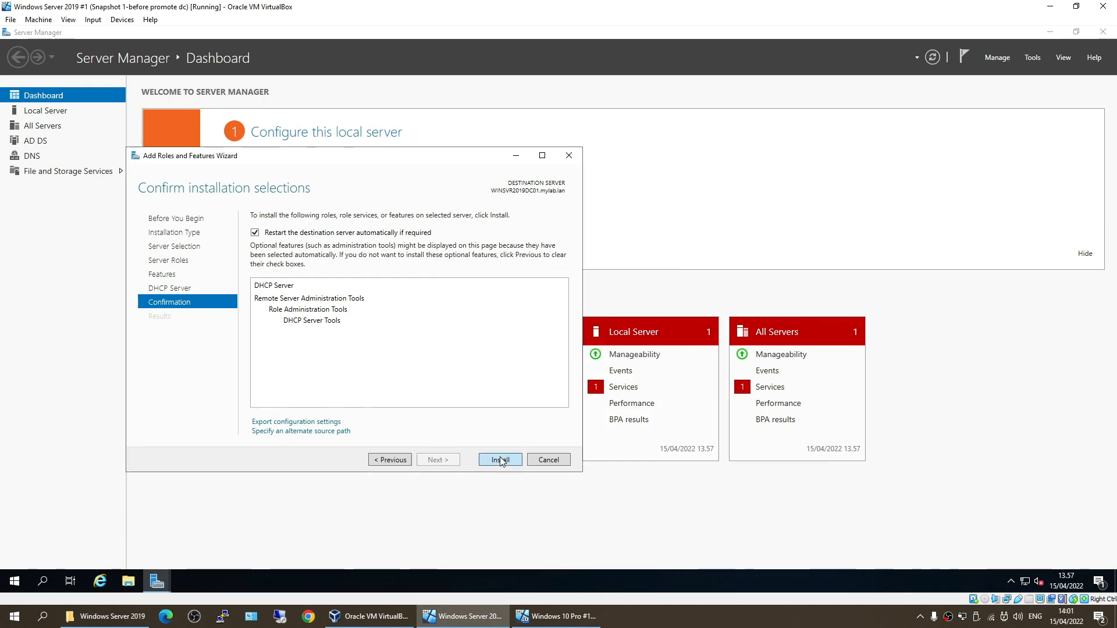
pyautogui.click(502, 460)
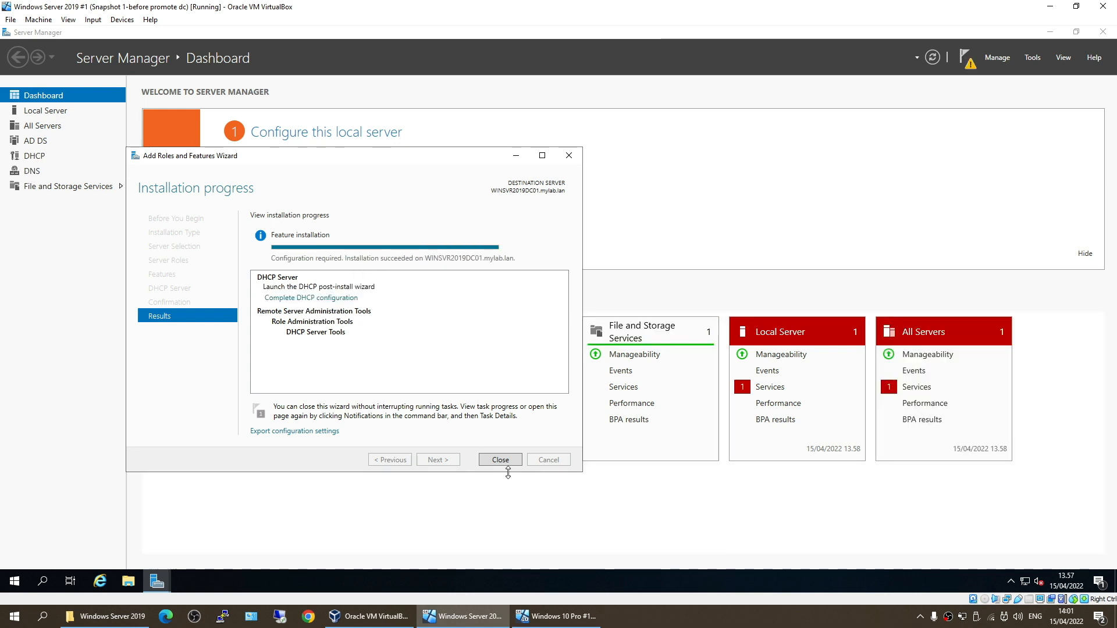
pyautogui.click(503, 460)
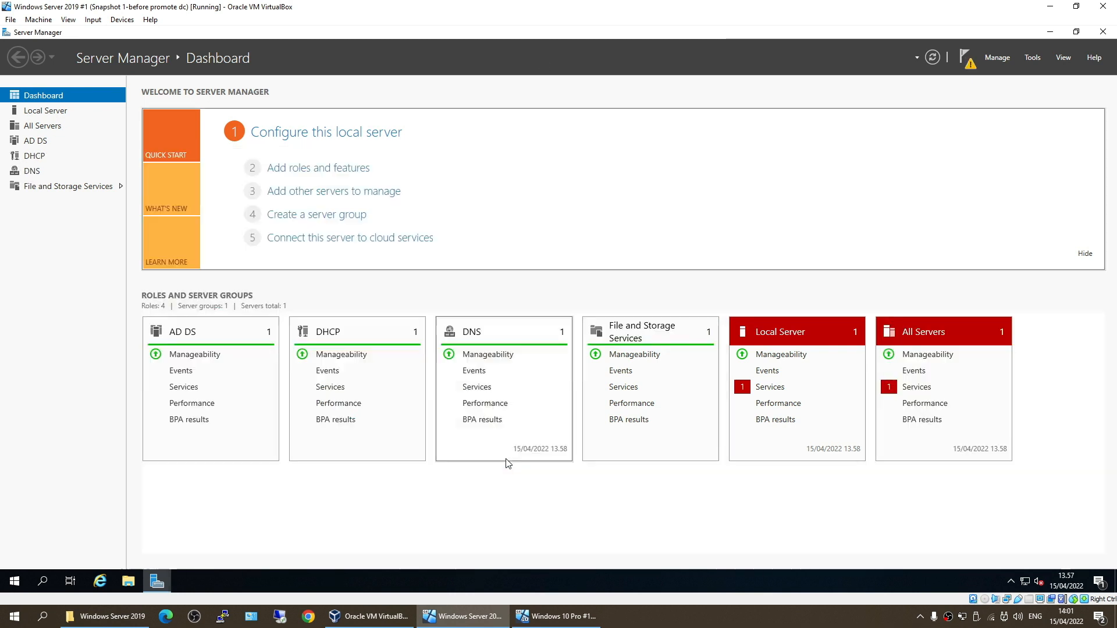
# Step: Complete the DHCP post-install configuration, authorizing the server in AD DS with the preselected domain administrator credentials
pyautogui.click(968, 60)
pyautogui.click(839, 130)
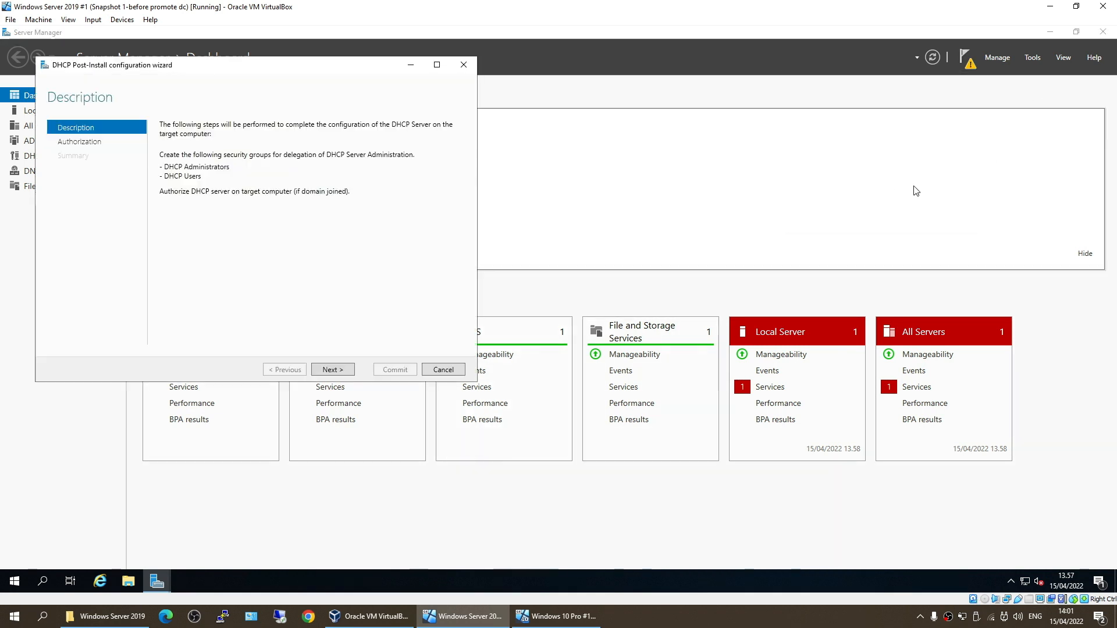
pyautogui.click(343, 369)
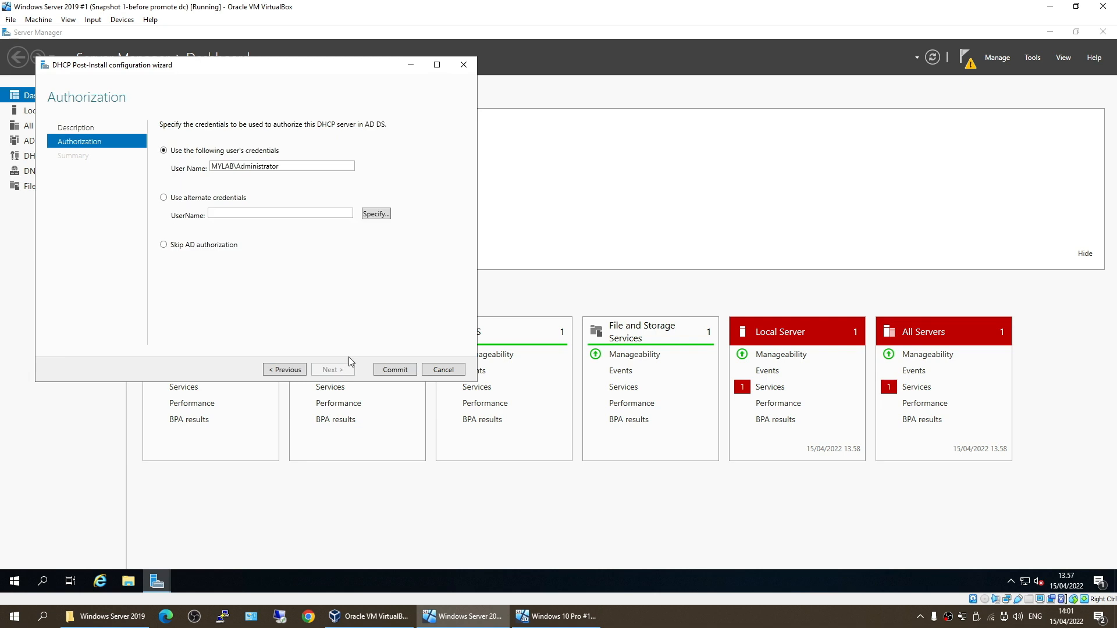
pyautogui.click(388, 375)
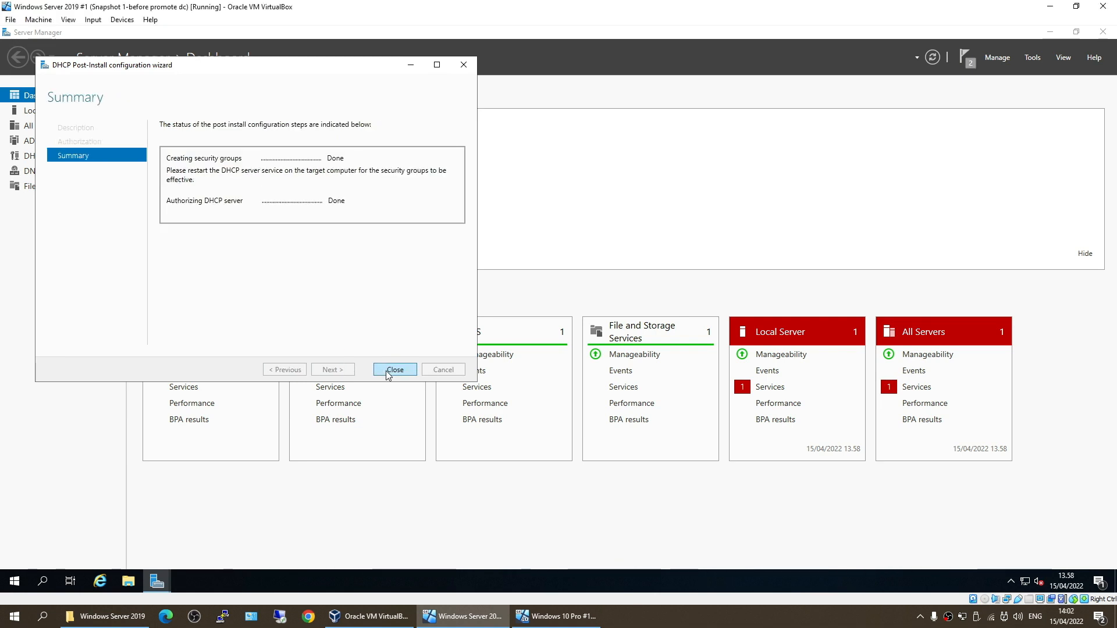
pyautogui.click(388, 370)
# Step: Open the DHCP console maximized, widen its tree pane and expand winsvr2019dc01.mylab.lan down to the IPv4 node
pyautogui.click(1032, 58)
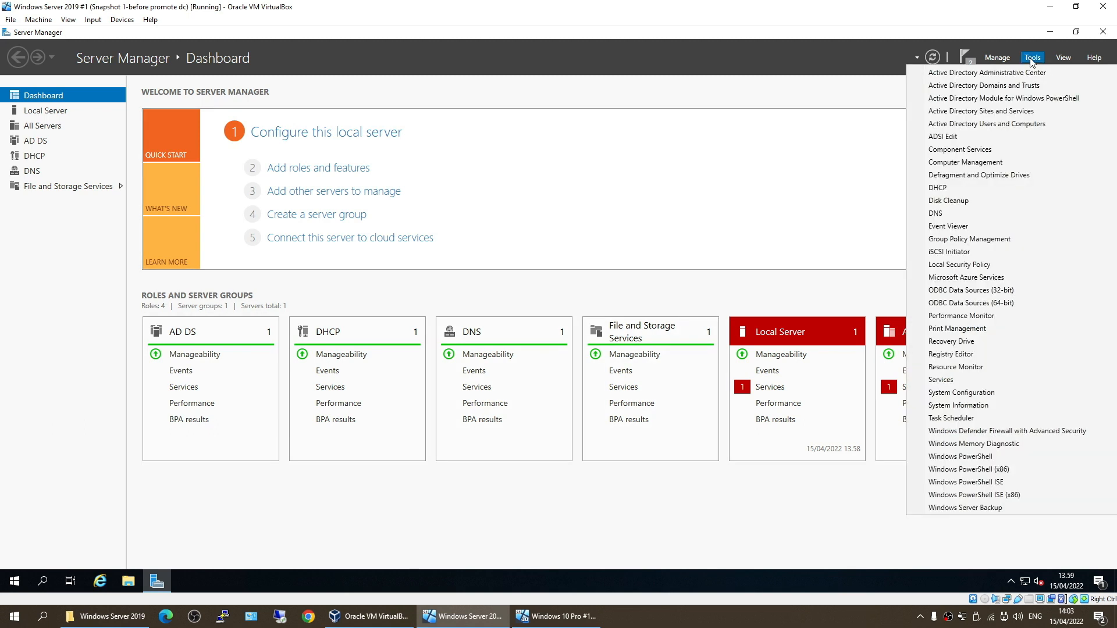
pyautogui.click(933, 201)
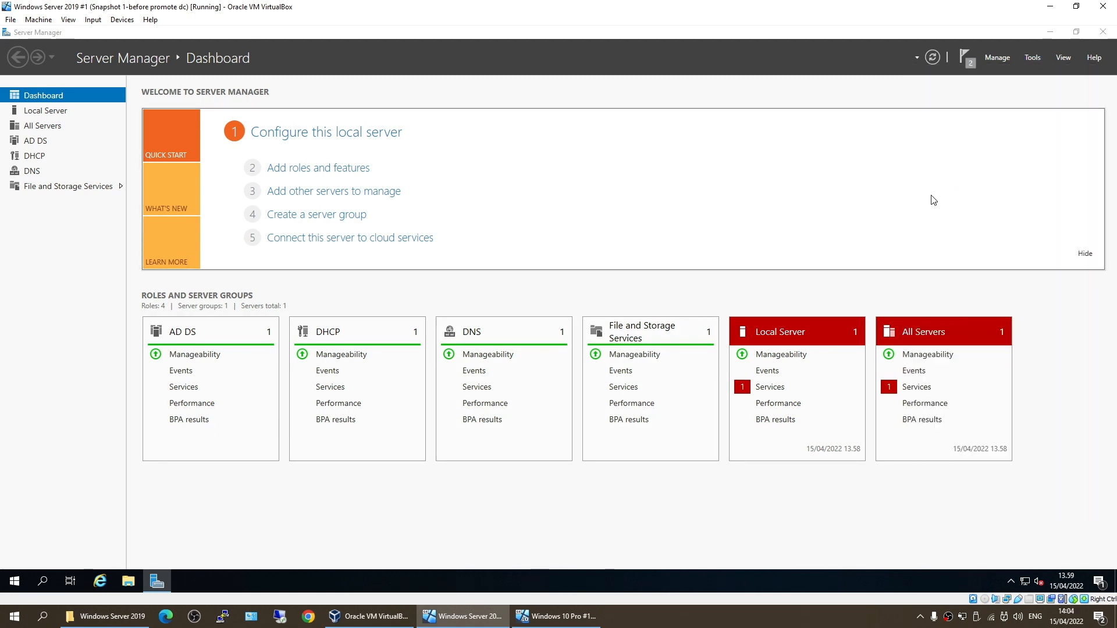
pyautogui.click(344, 70)
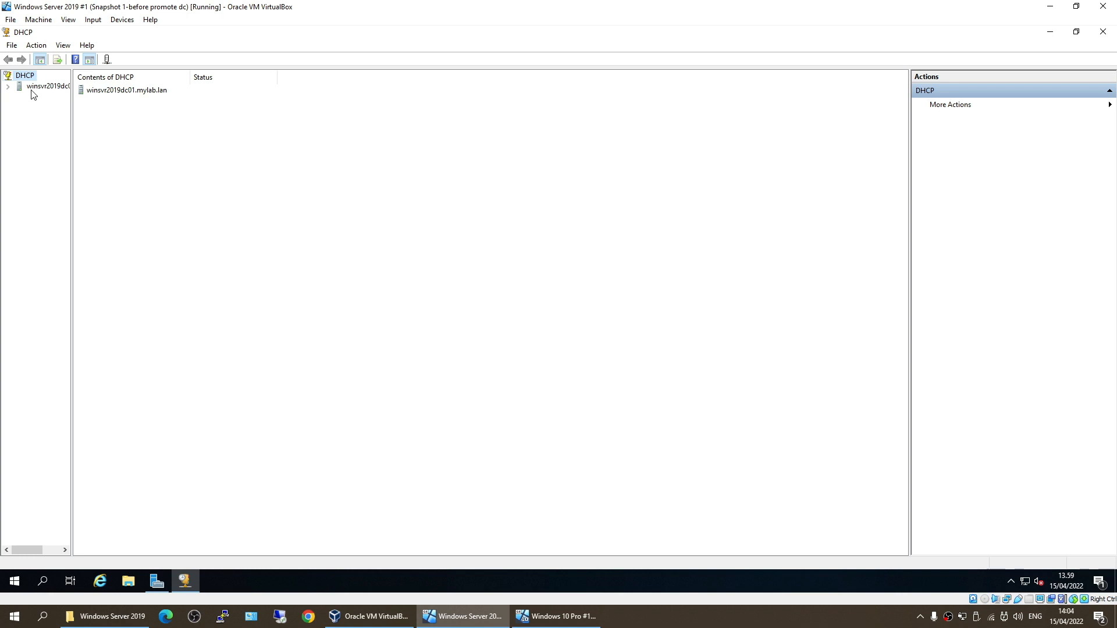
pyautogui.moveTo(71, 105); pyautogui.dragTo(118, 105)
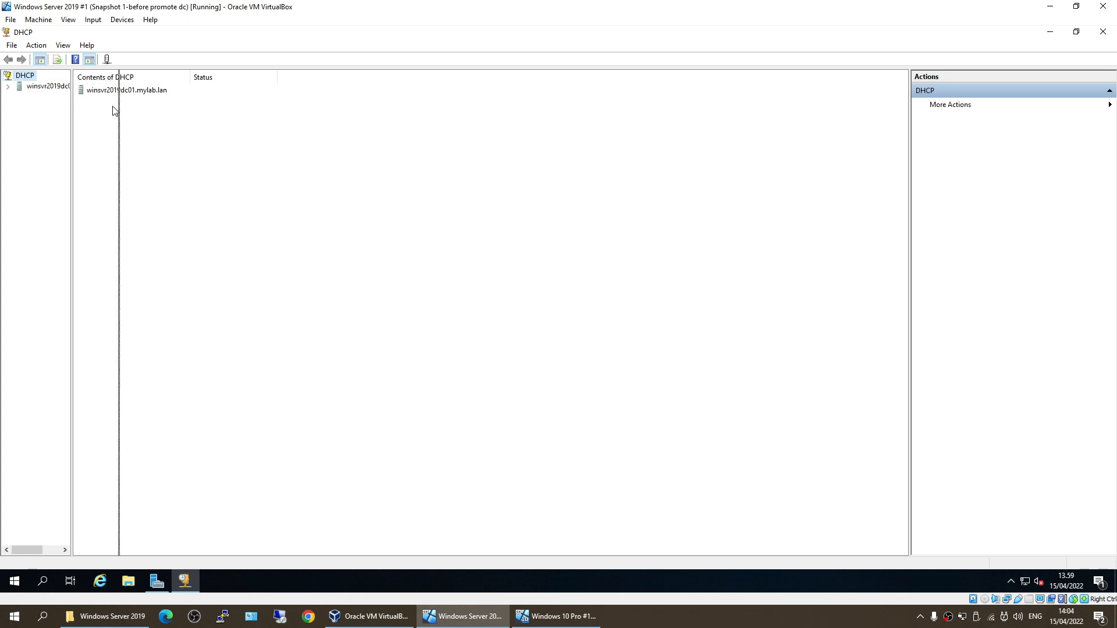
pyautogui.click(47, 86)
pyautogui.click(7, 86)
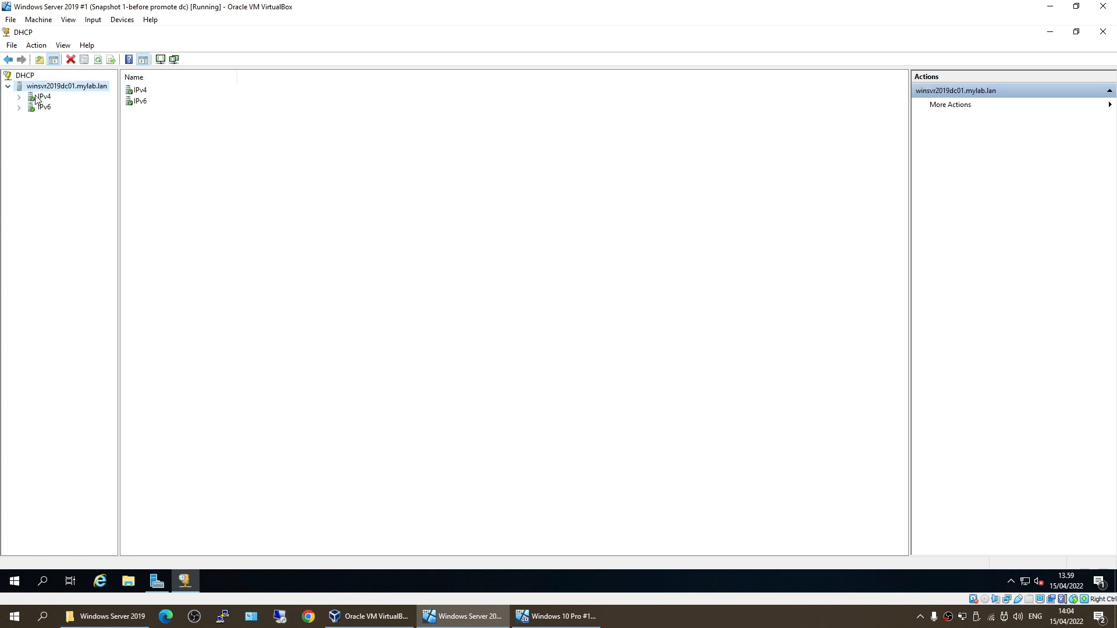
pyautogui.click(19, 96)
# Step: Start a new scope under IPv4 and give it a name
pyautogui.rightClick(38, 99)
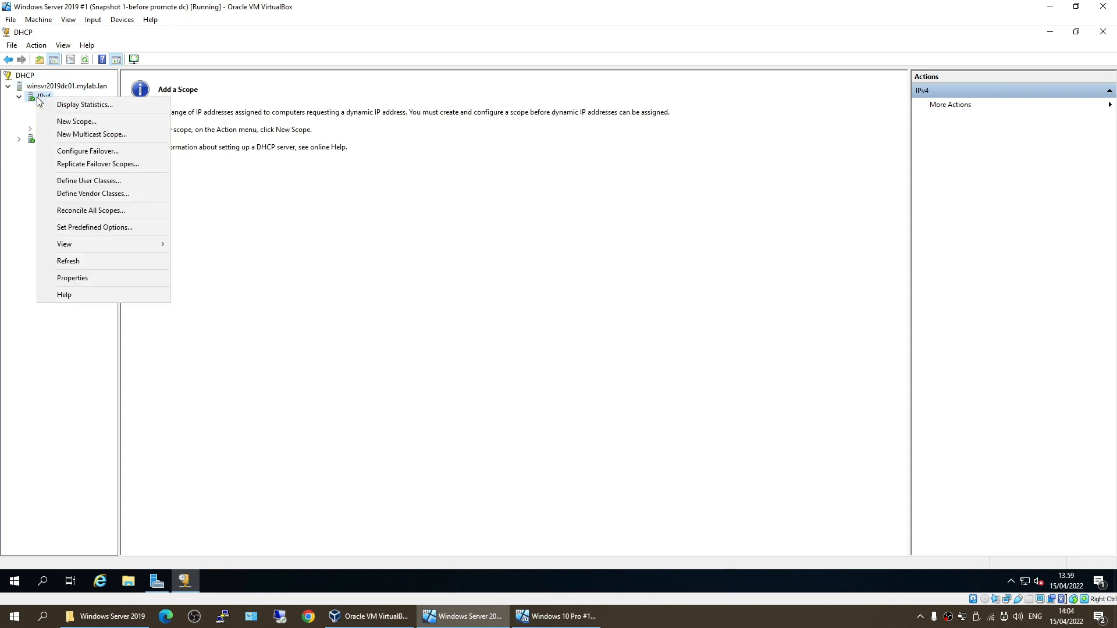
pyautogui.click(81, 123)
pyautogui.click(626, 406)
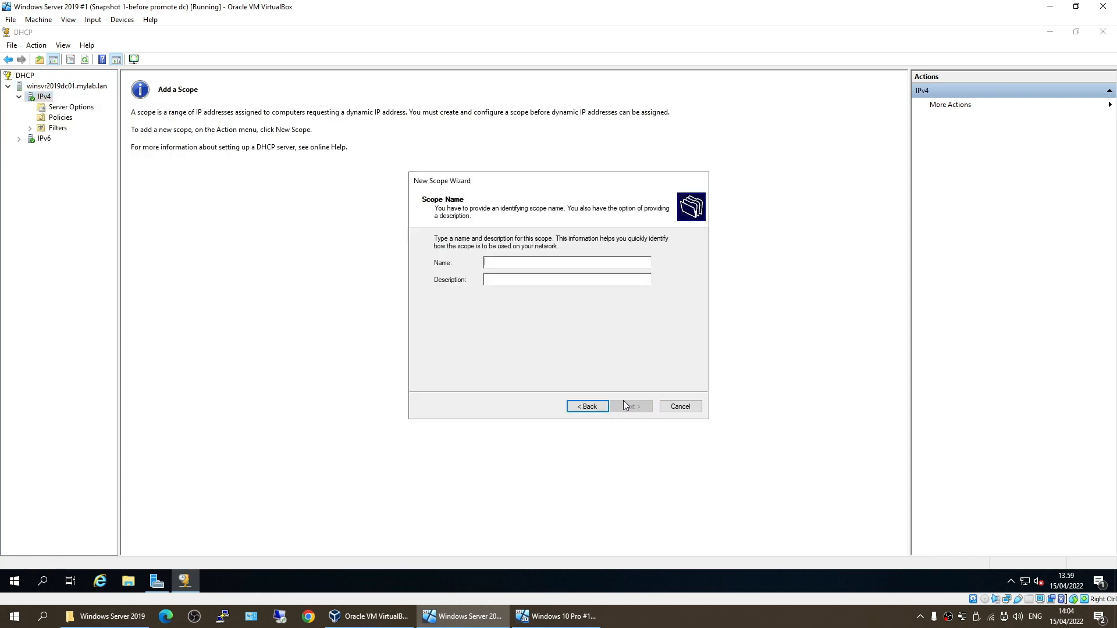
pyautogui.write('La')
pyautogui.press('BackSpace')
pyautogui.press('BackSpace')
pyautogui.press('BackSpace')
pyautogui.press('BackSpace')
pyautogui.click(632, 406)
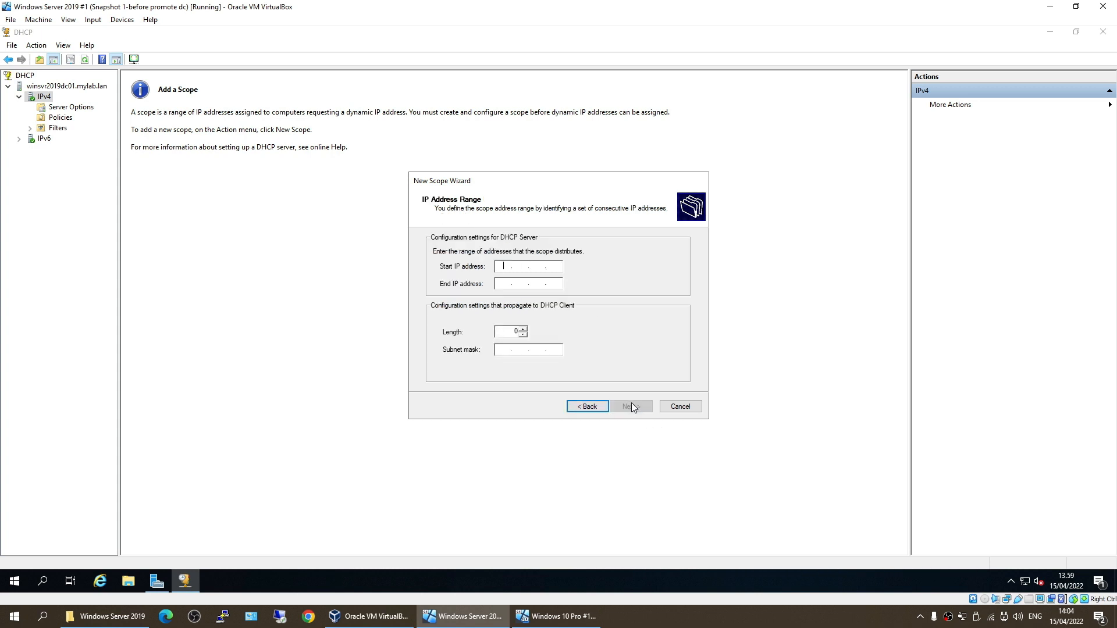
# Step: Set the scope's address range to 10.10.10.1 through 10.10.10.254 with a subnet mask length of 24
pyautogui.write('10 . 10 . 10 . 1')
pyautogui.press('Tab')
pyautogui.write('1')
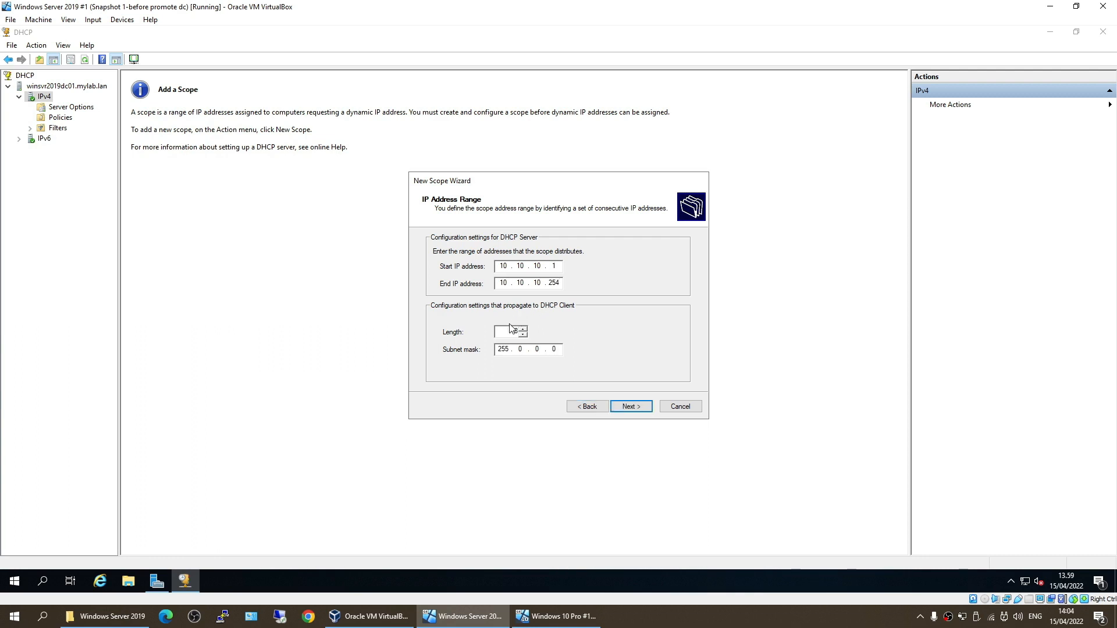
pyautogui.write('24')
pyautogui.click(633, 406)
# Step: Exclude the address range 10.10.10.1 to 10.10.10.20 from distribution by the scope
pyautogui.write('10.10.')
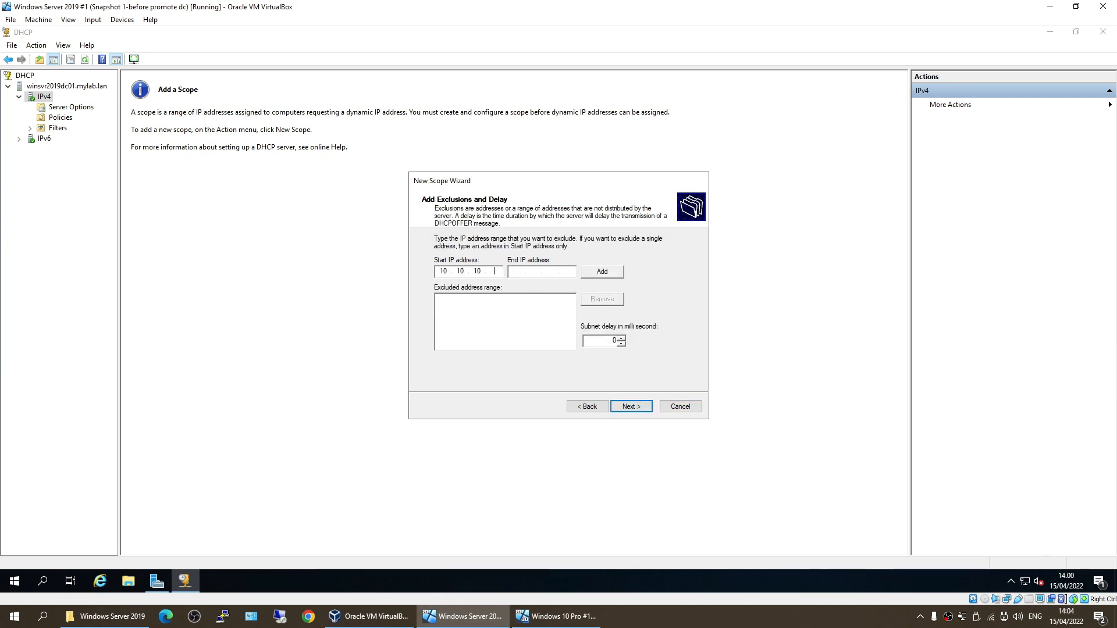
pyautogui.press('Tab')
pyautogui.write('10 . 10 . ')
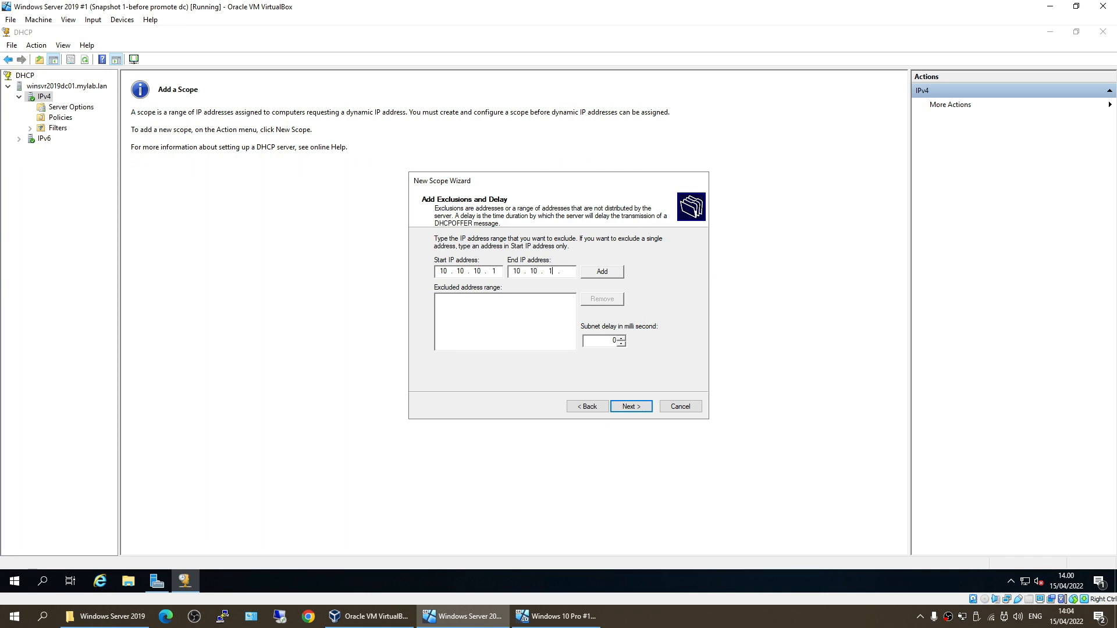
pyautogui.write('10 . 20')
pyautogui.click(600, 273)
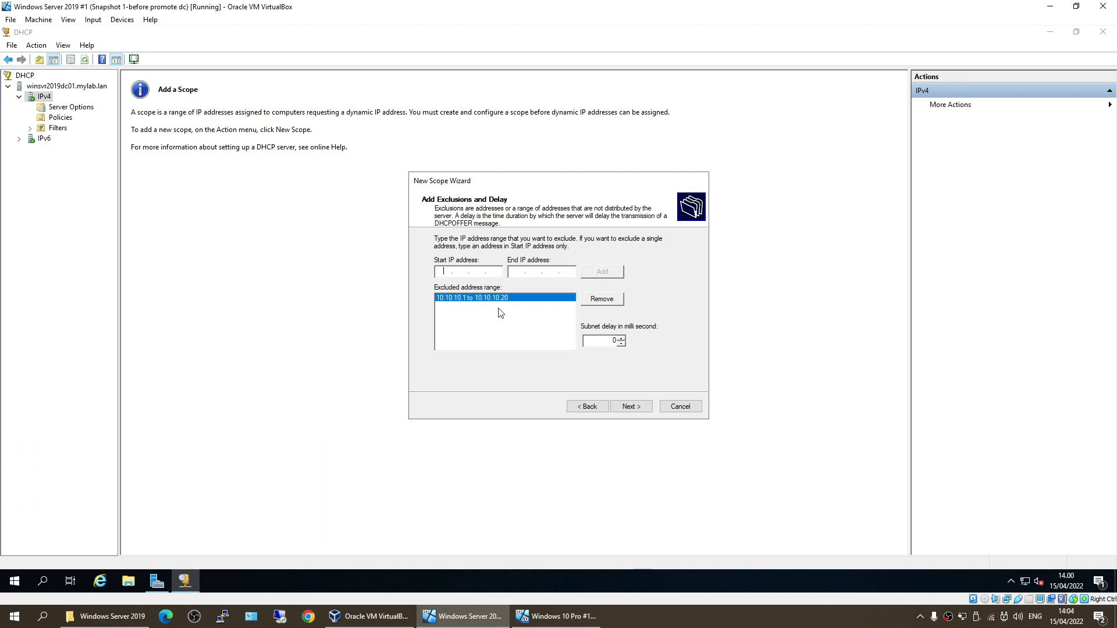
pyautogui.click(629, 407)
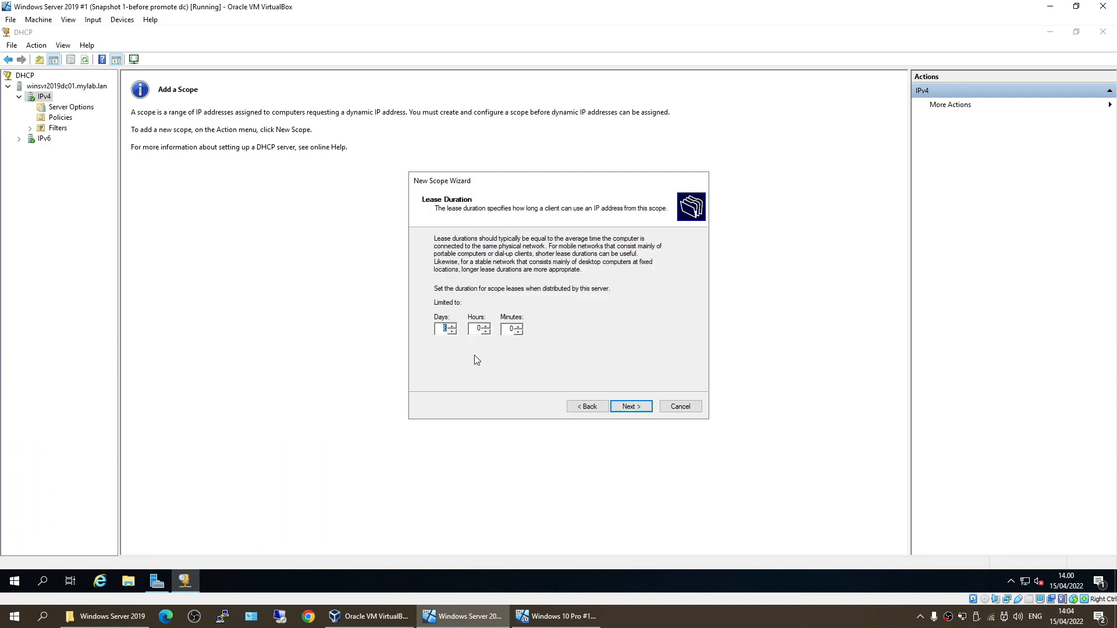
# Step: Configure the scope's DHCP options now with 10.10.10.1 as the default gateway, keeping the default lease duration and DNS settings
pyautogui.click(632, 408)
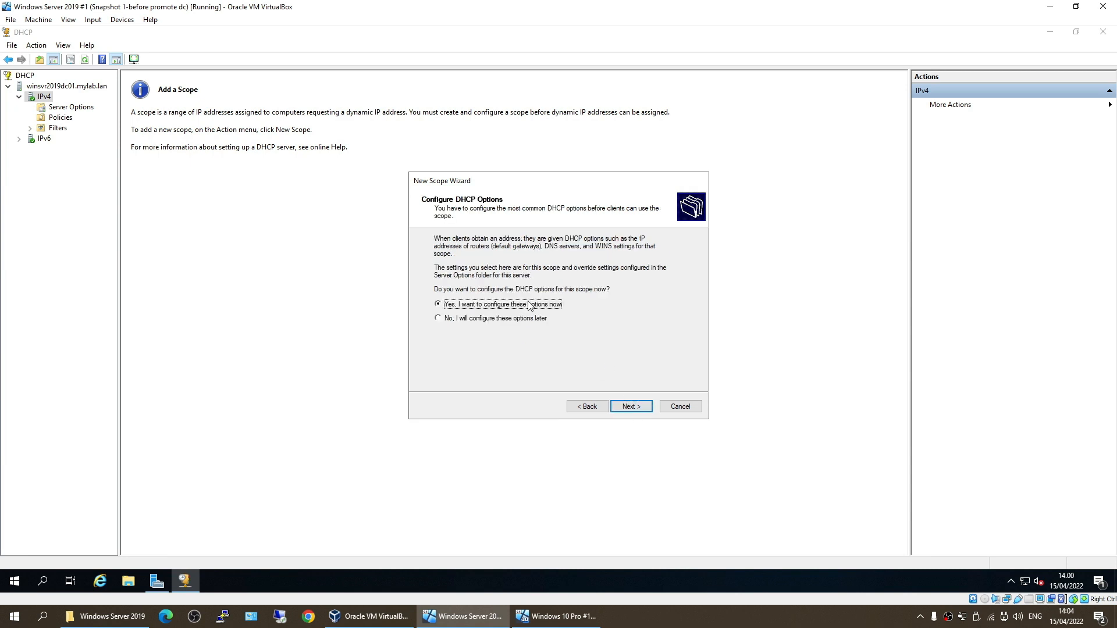
pyautogui.click(625, 407)
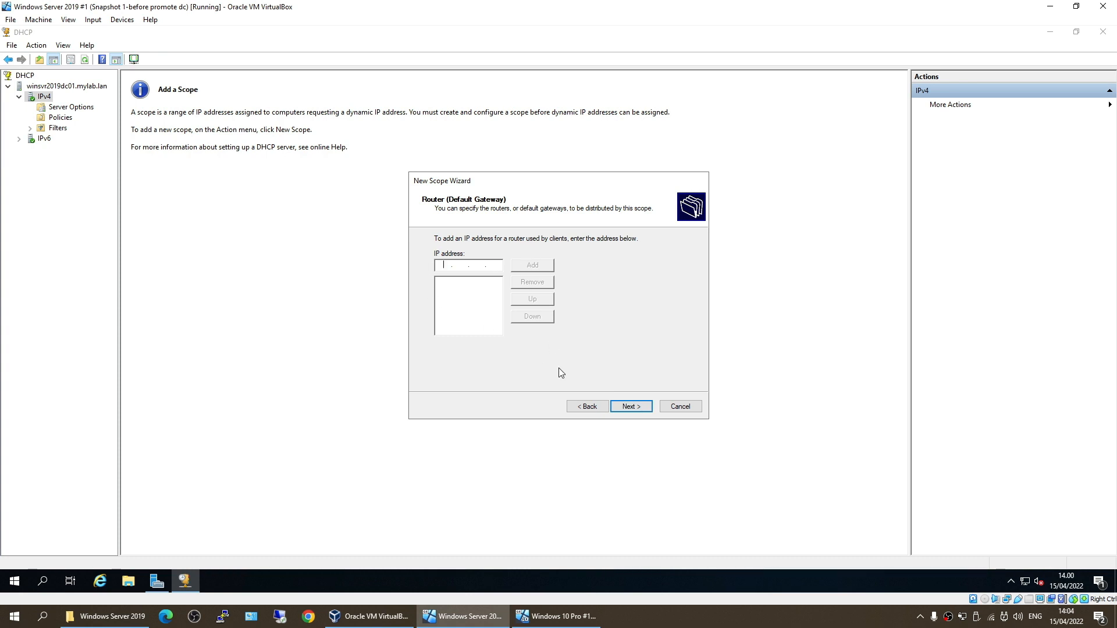
pyautogui.write('10.10.10.1')
pyautogui.click(526, 266)
pyautogui.click(626, 406)
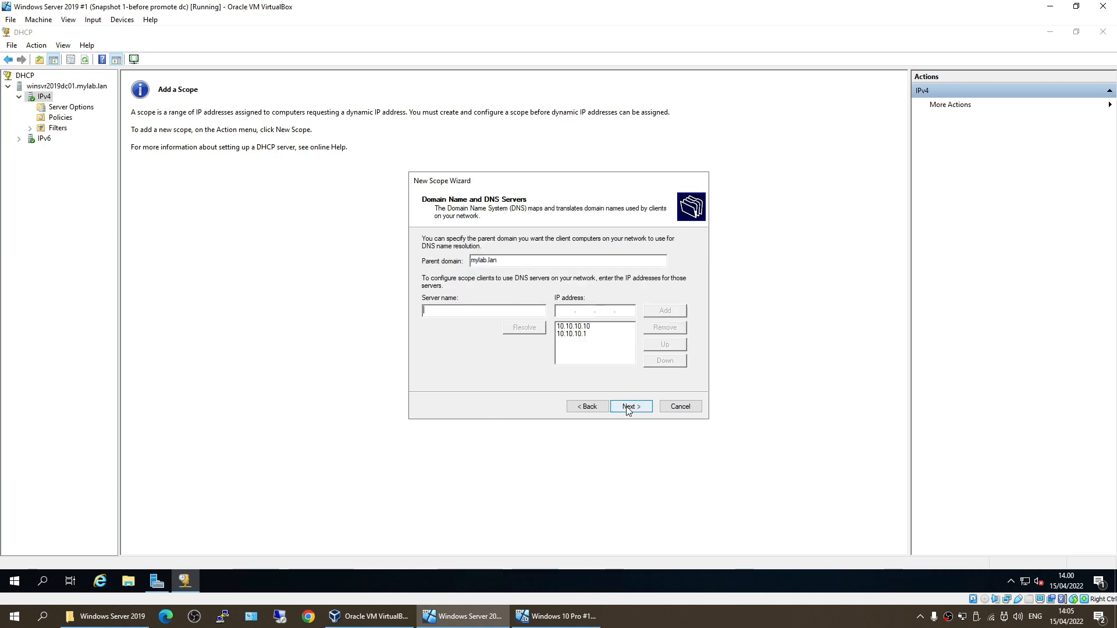
pyautogui.click(627, 406)
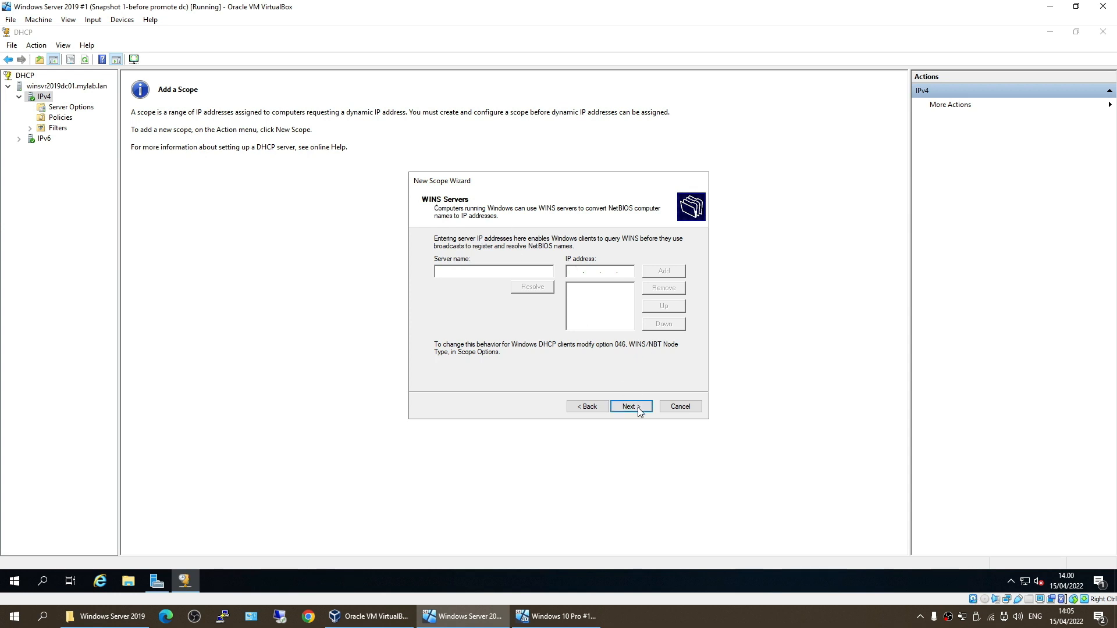
# Step: Leave the WINS servers empty, choose to activate the scope now, and finish creating it
pyautogui.click(639, 406)
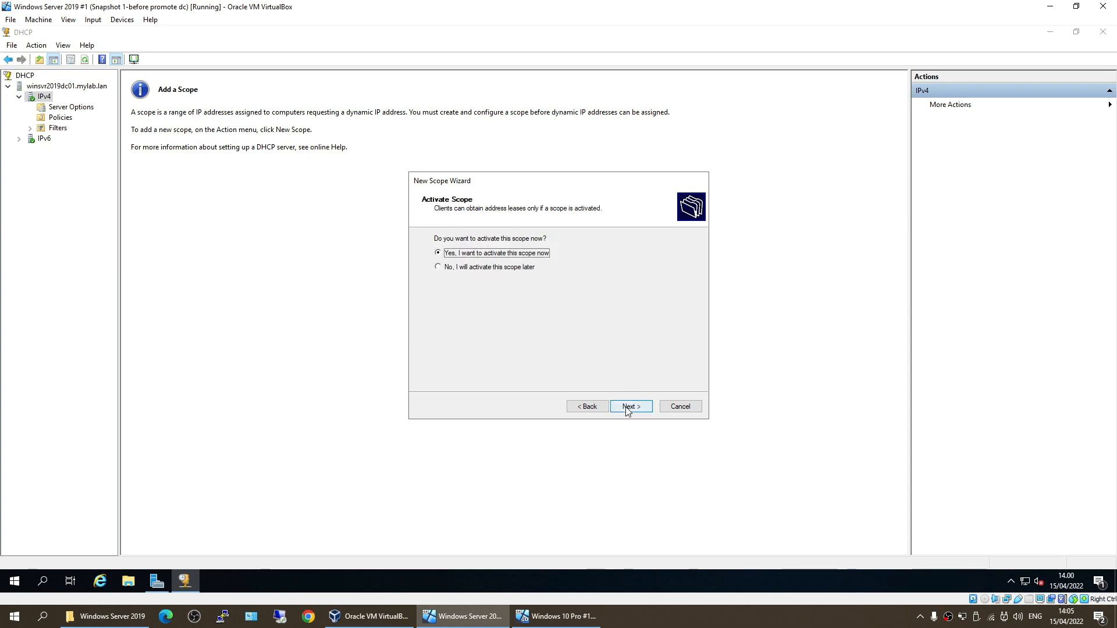
pyautogui.click(628, 407)
pyautogui.click(628, 407)
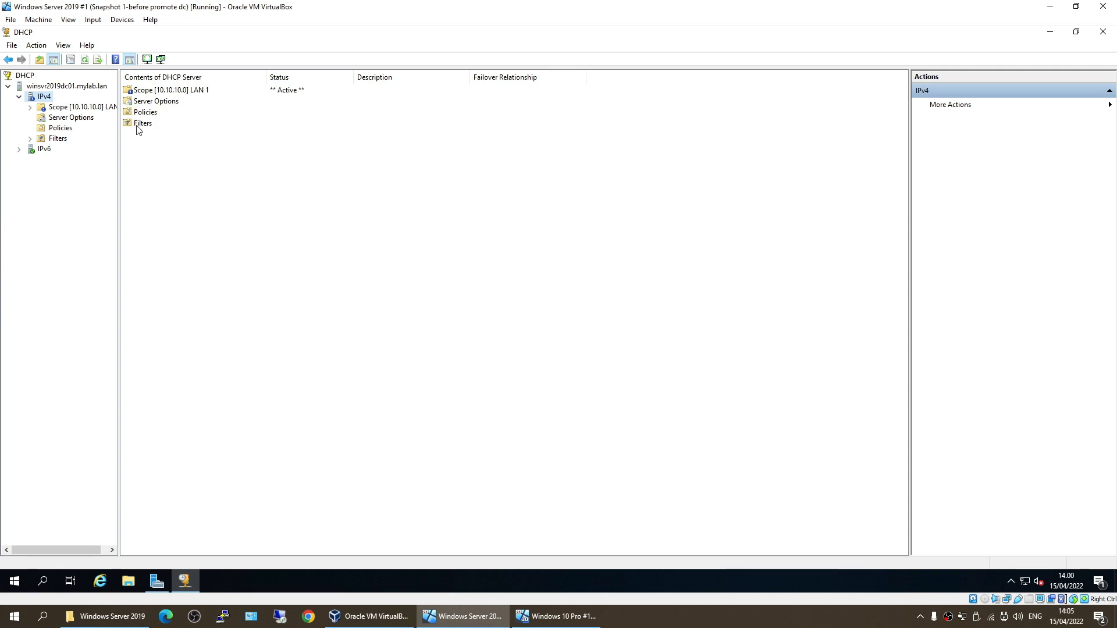
# Step: Examine the new scope's address pool with its exclusion range, along with its address leases, reservations and scope options
pyautogui.doubleClick(154, 90)
pyautogui.click(80, 117)
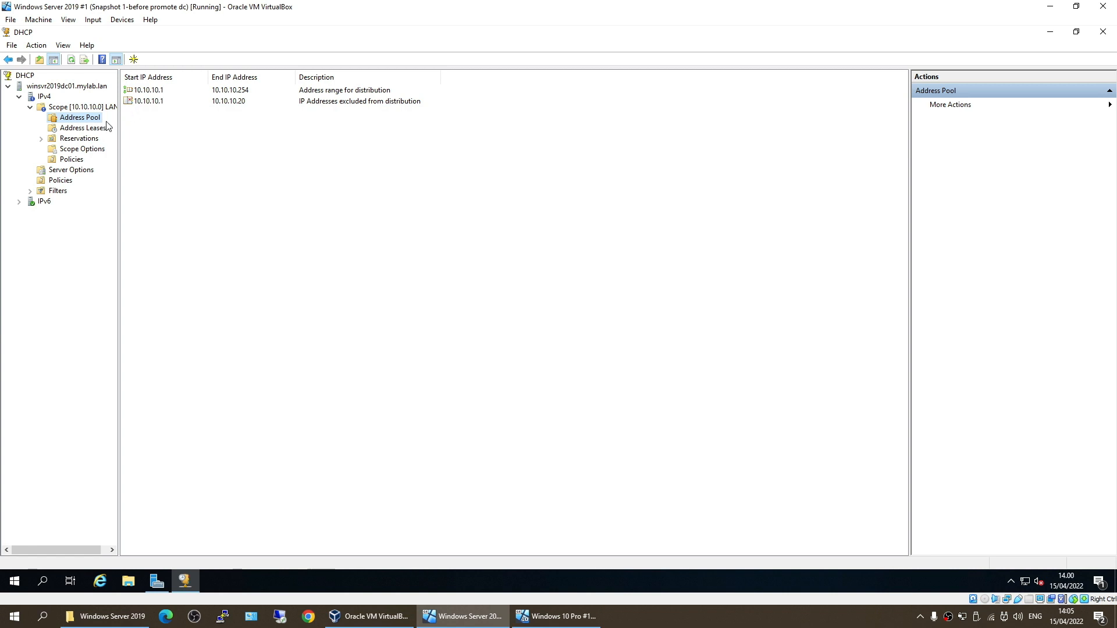
pyautogui.click(145, 103)
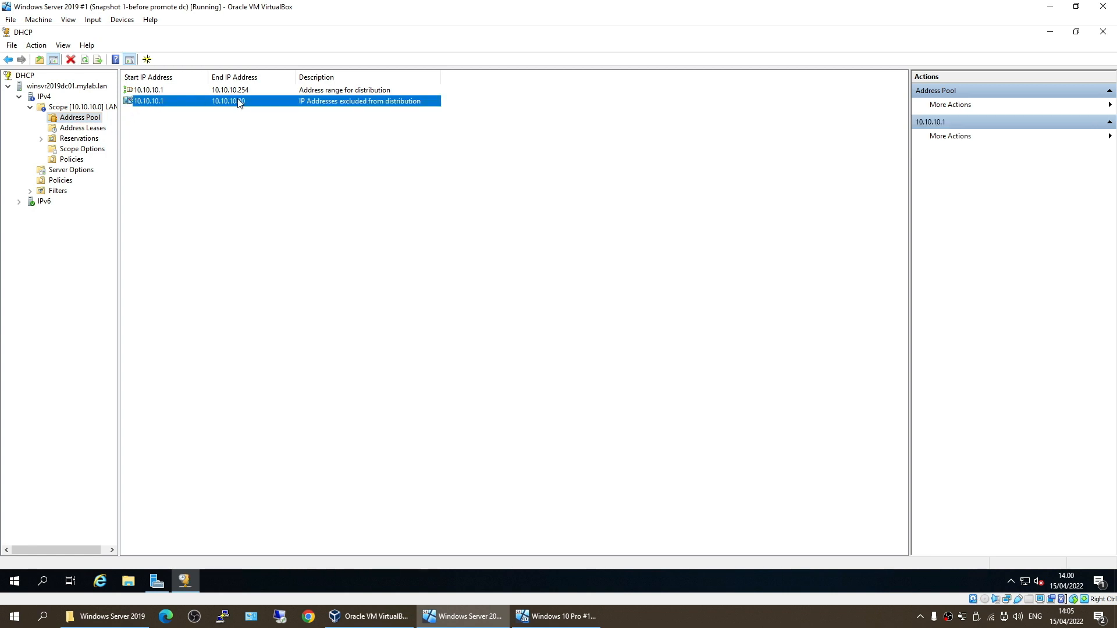
pyautogui.click(100, 128)
pyautogui.click(84, 139)
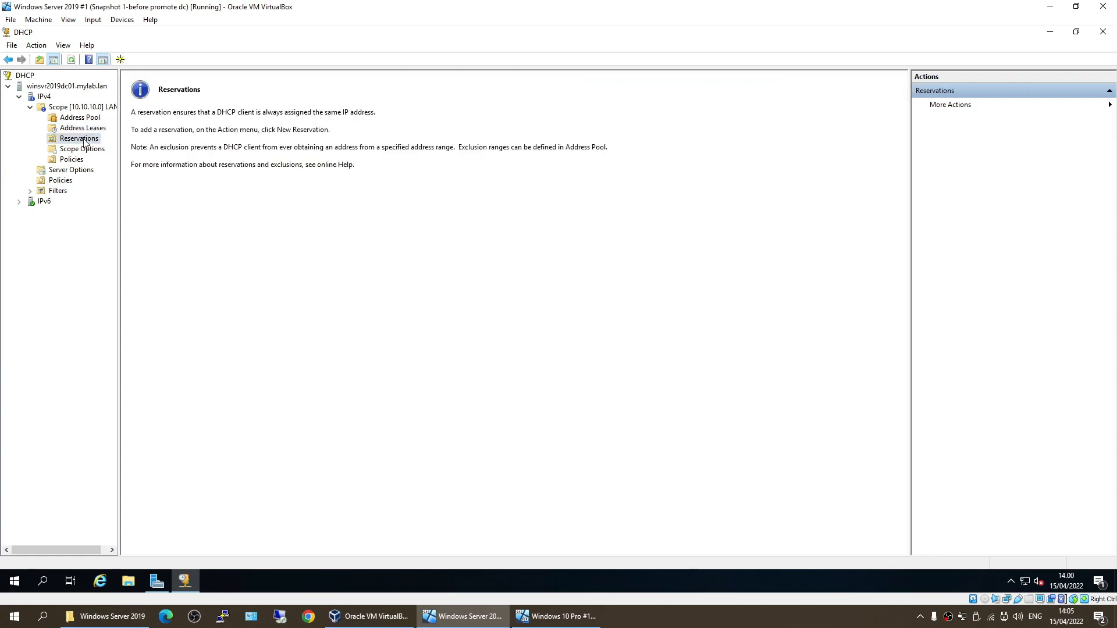
pyautogui.click(85, 150)
pyautogui.click(84, 140)
pyautogui.click(83, 130)
pyautogui.click(86, 119)
pyautogui.click(83, 129)
# Step: In the Windows 10 Pro virtual machine, attach network Adapter 1 to Internal Network and connect the adapter
pyautogui.click(573, 620)
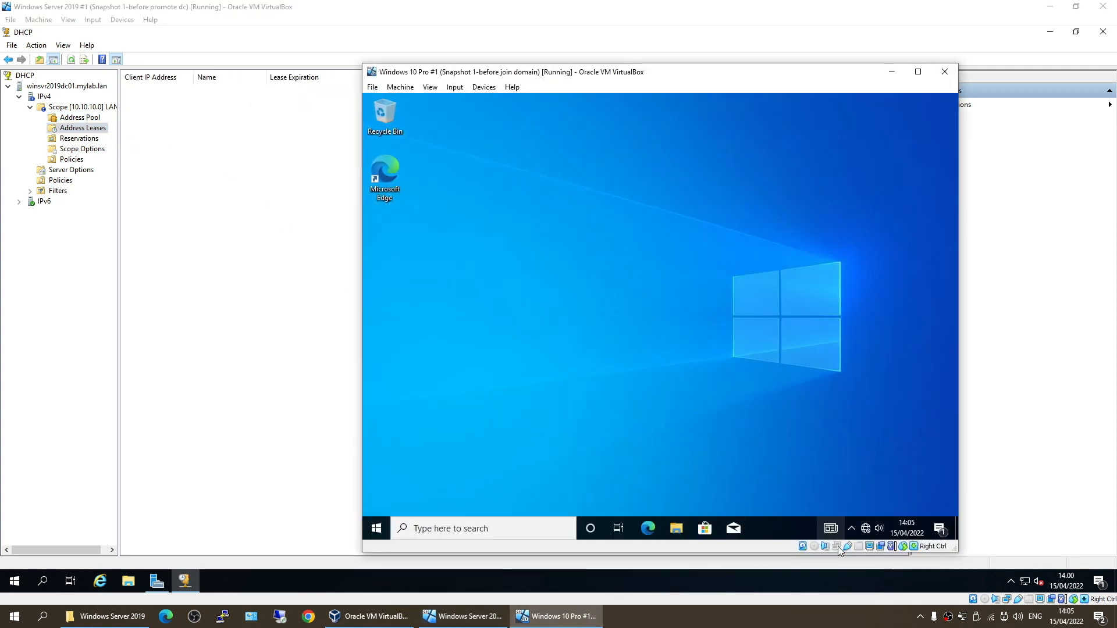
pyautogui.rightClick(838, 549)
pyautogui.click(867, 551)
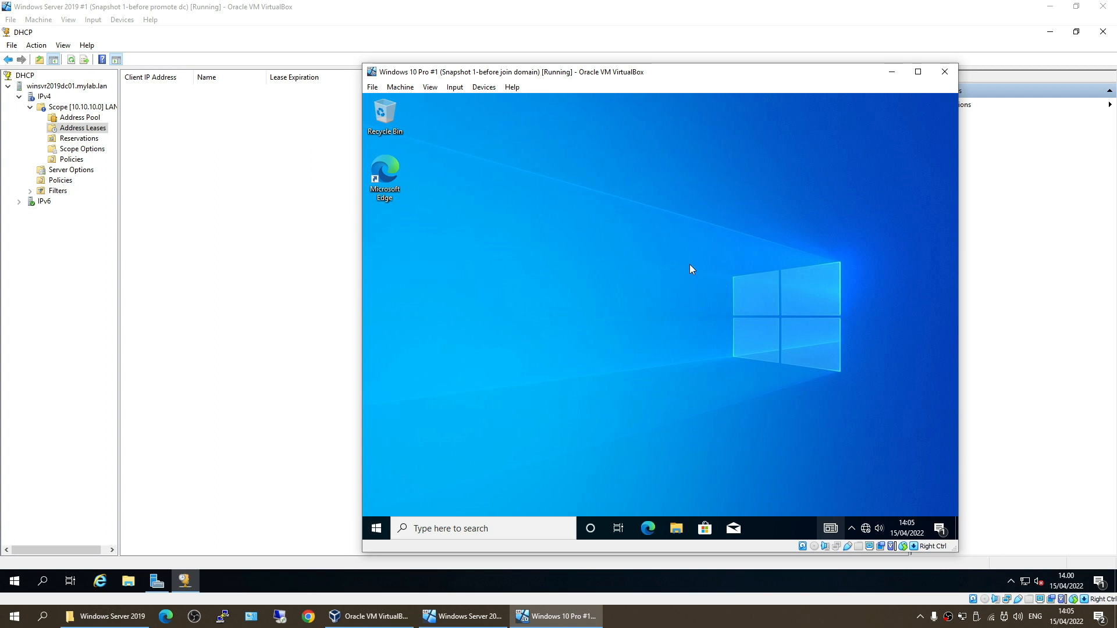
pyautogui.click(633, 238)
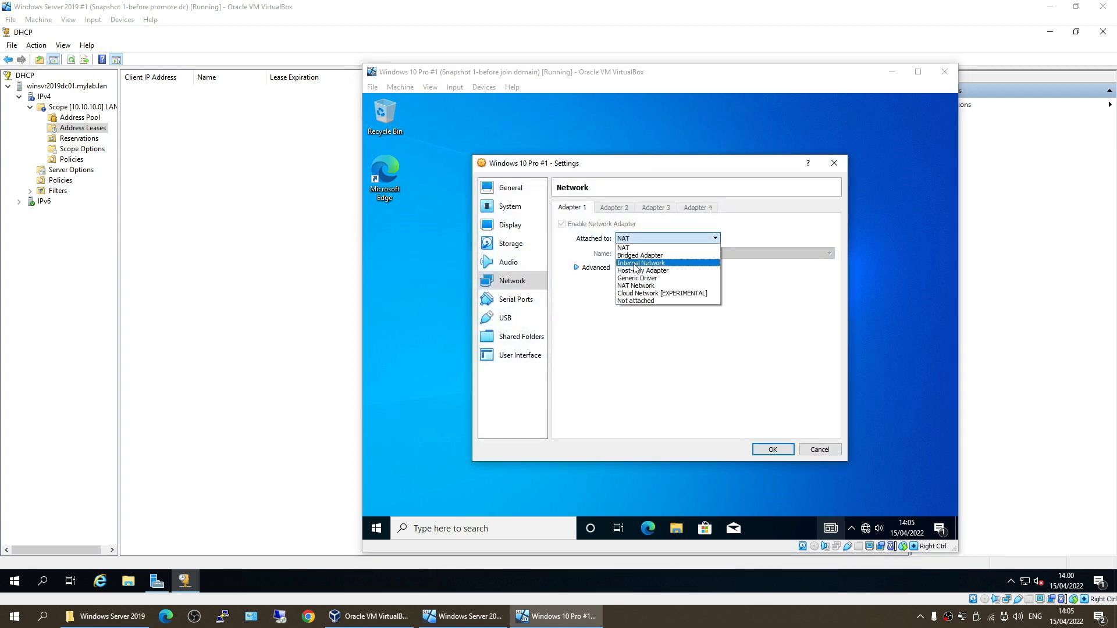
pyautogui.click(636, 263)
pyautogui.click(776, 449)
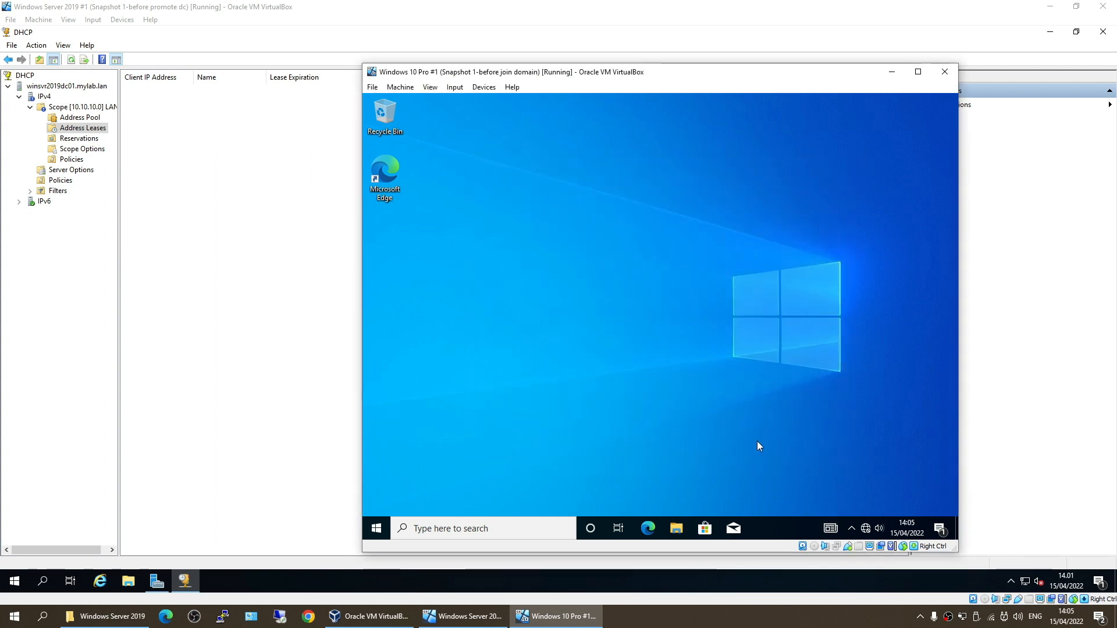
pyautogui.rightClick(836, 547)
pyautogui.click(853, 569)
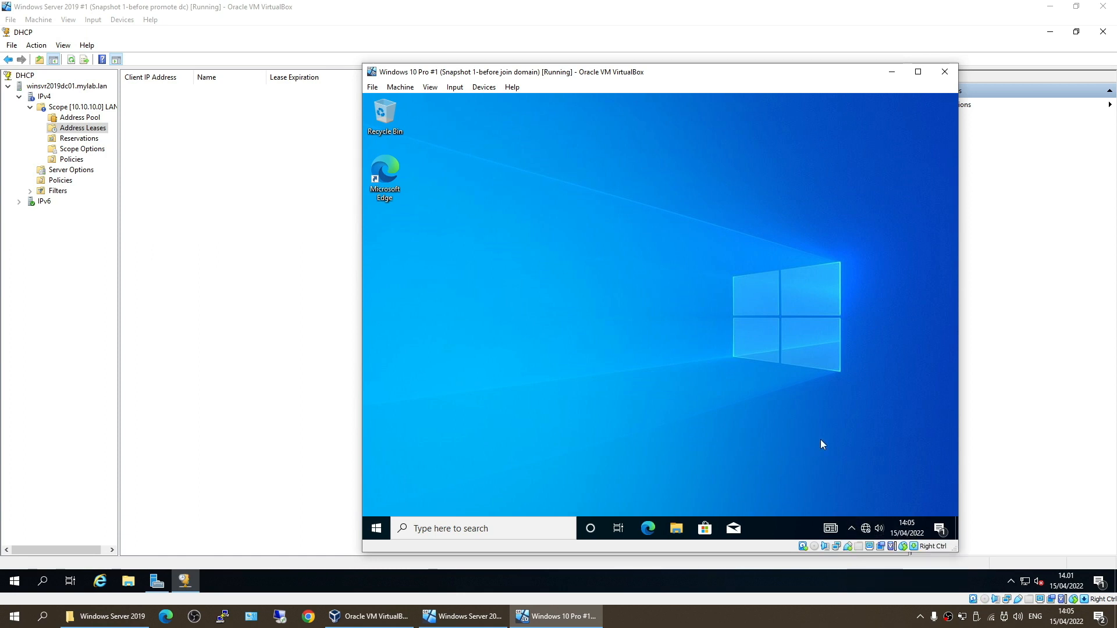
# Step: Open the Windows 10 client's network settings and allow the PC to be discoverable on the mylab.lan network
pyautogui.rightClick(866, 530)
pyautogui.click(857, 515)
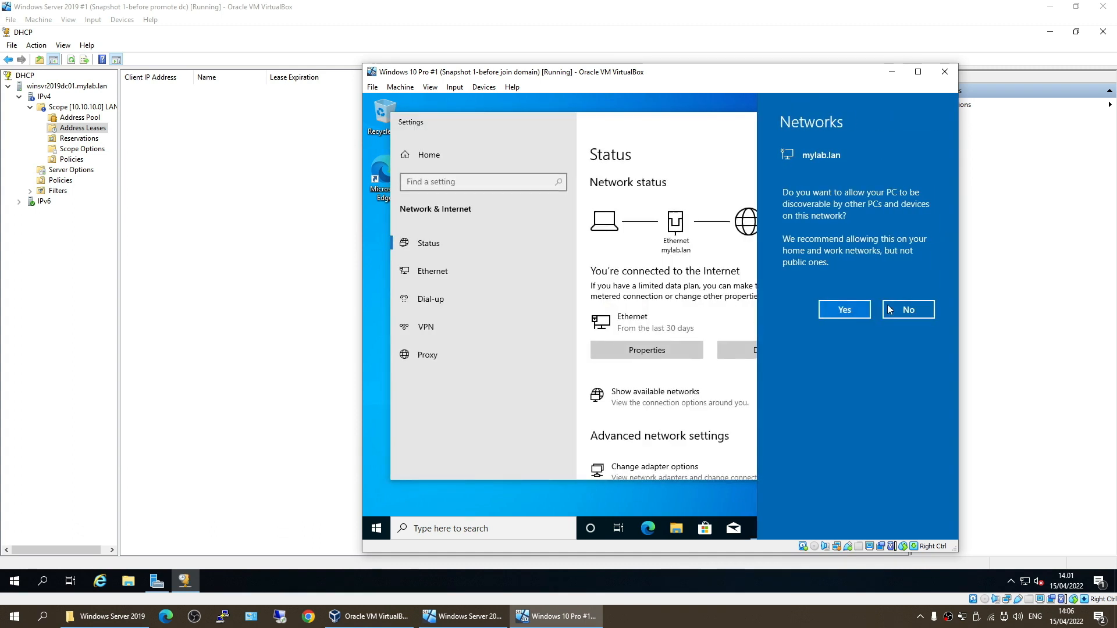
pyautogui.click(842, 313)
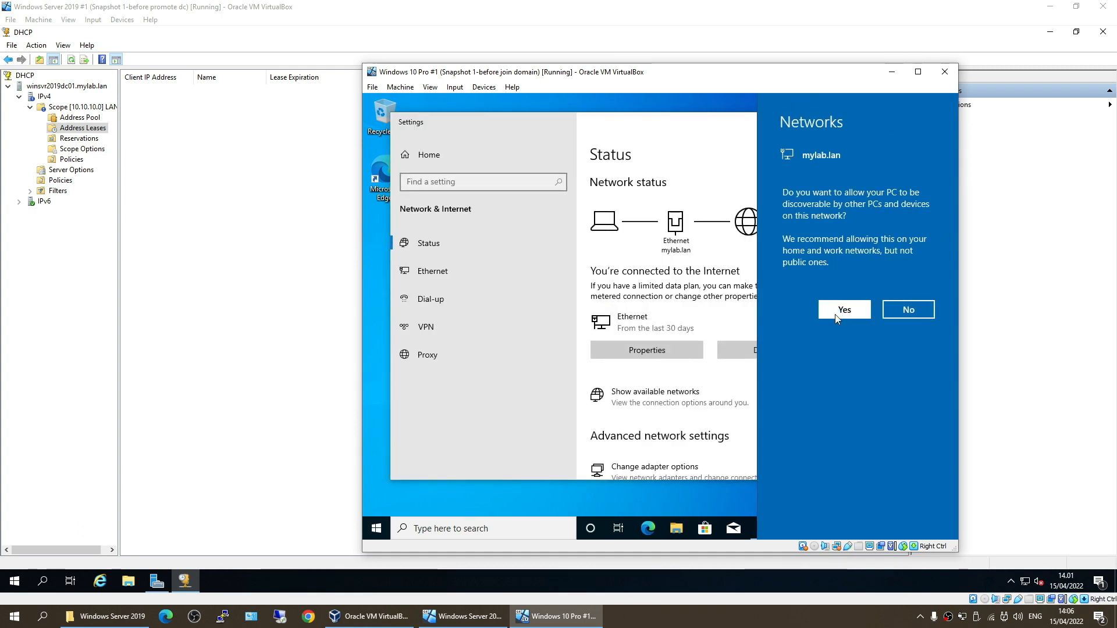
# Step: Check the client's Ethernet connection details for its IPv4 address, lease, gateway, DHCP and DNS servers, and close the network windows
pyautogui.click(652, 465)
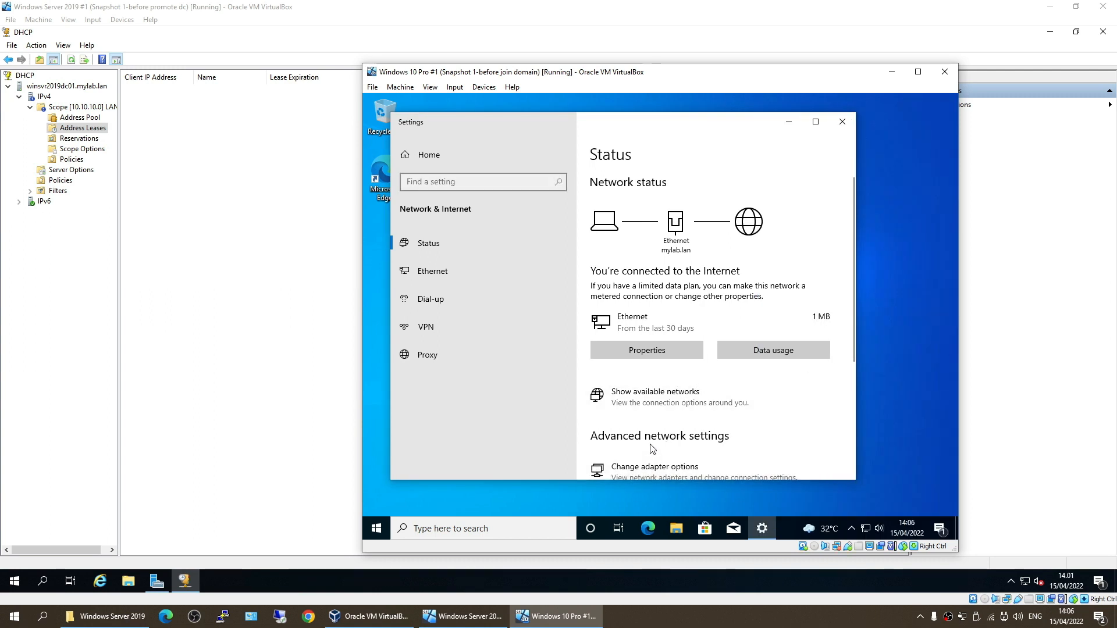
pyautogui.click(518, 225)
pyautogui.doubleClick(517, 225)
pyautogui.click(596, 302)
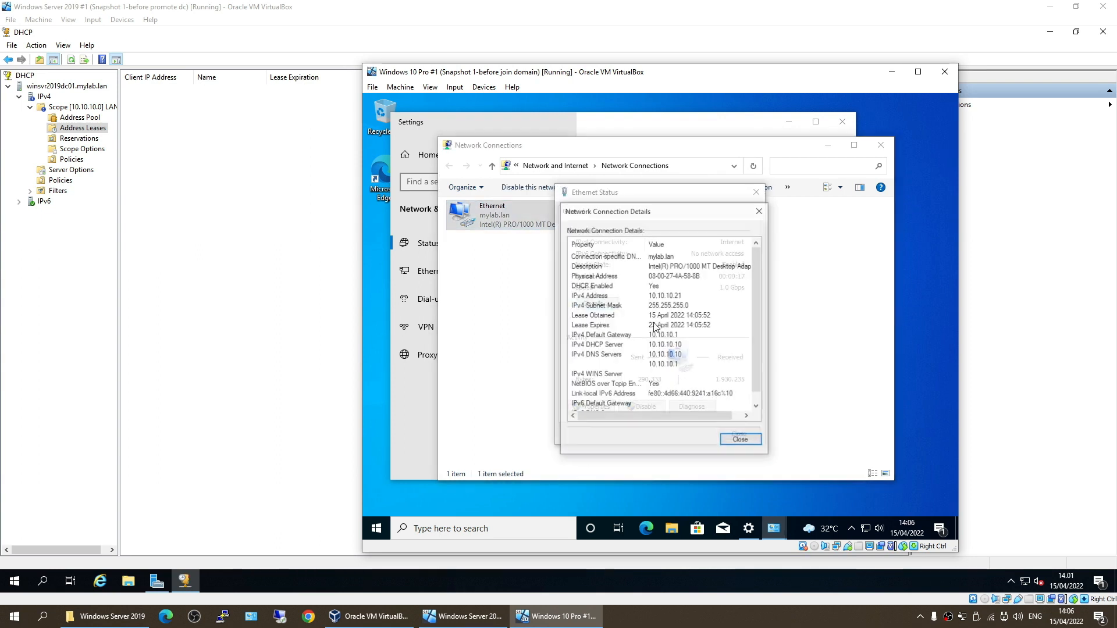
pyautogui.click(681, 365)
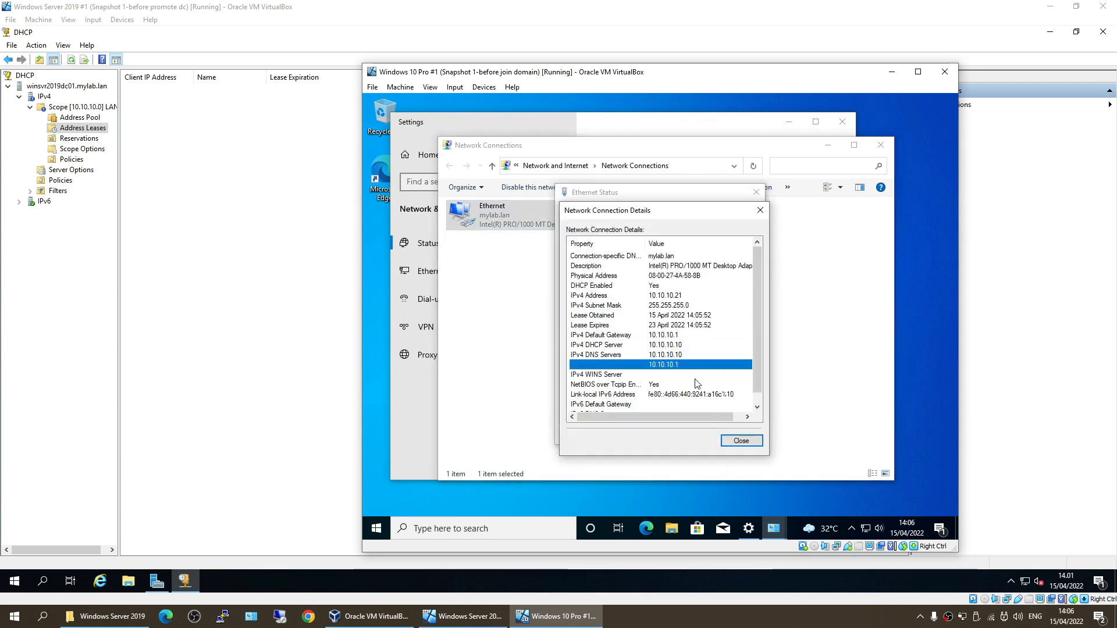
pyautogui.click(739, 441)
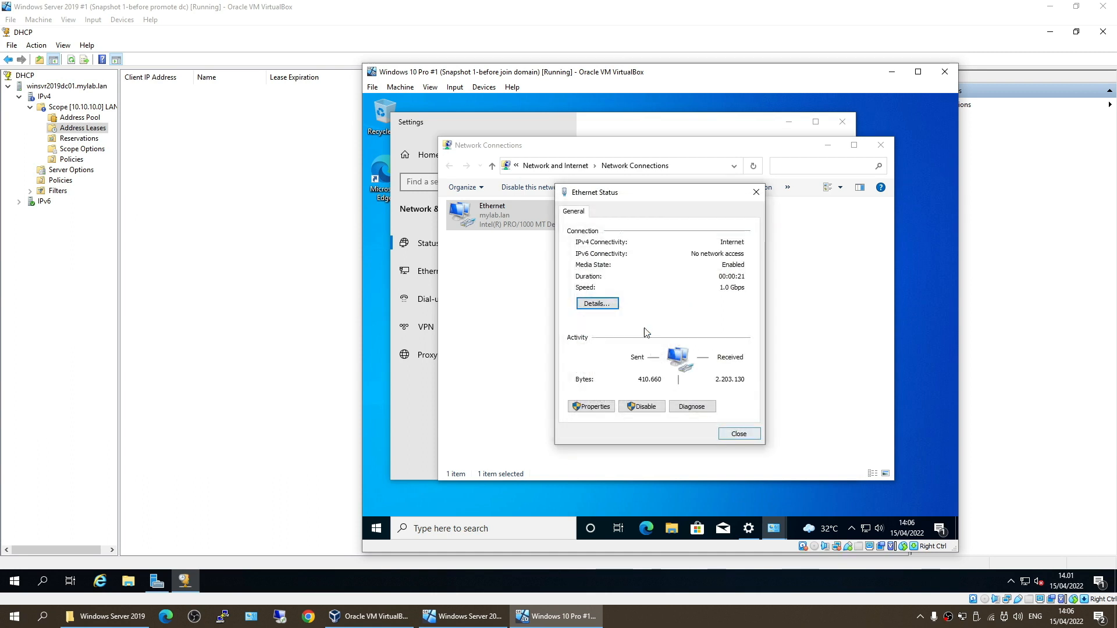
pyautogui.click(597, 304)
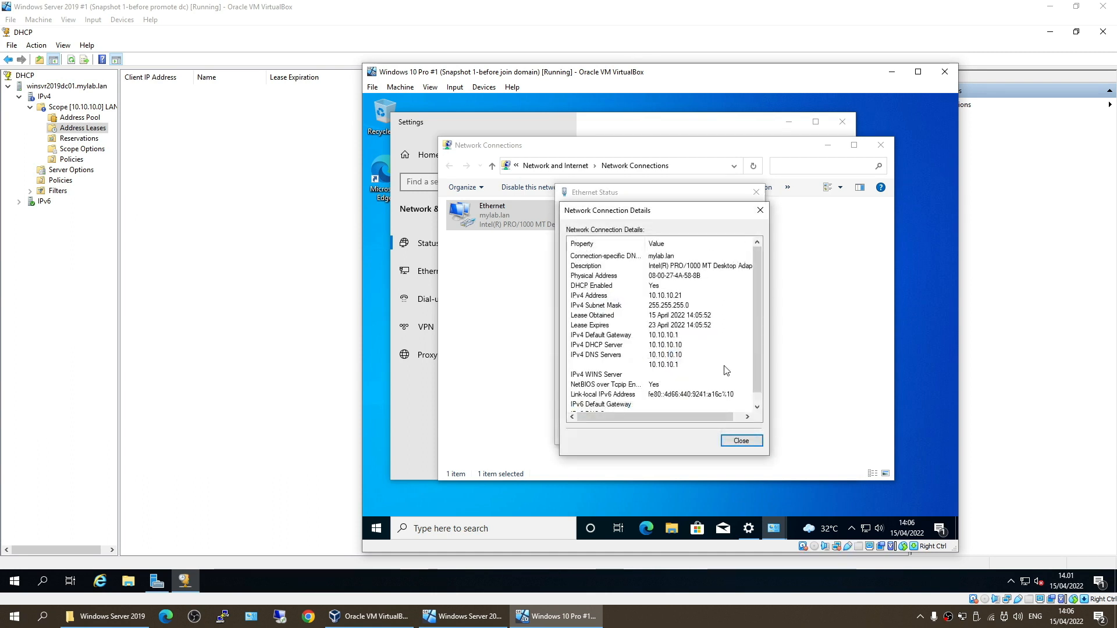
pyautogui.scroll(-1, 727, 370)
pyautogui.scroll(1, 726, 370)
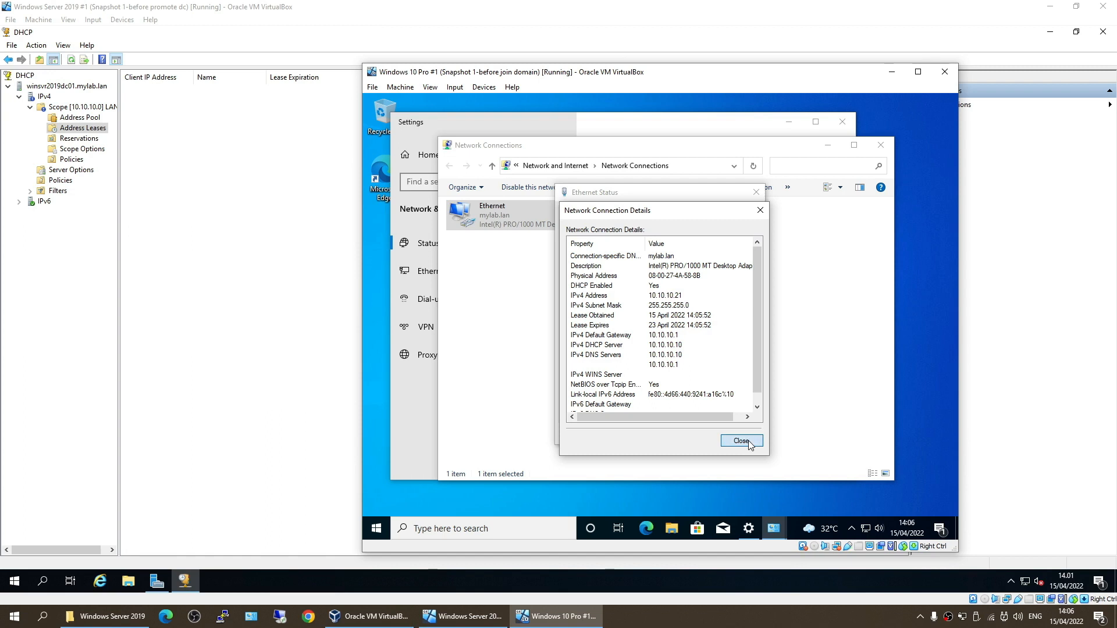
pyautogui.click(741, 441)
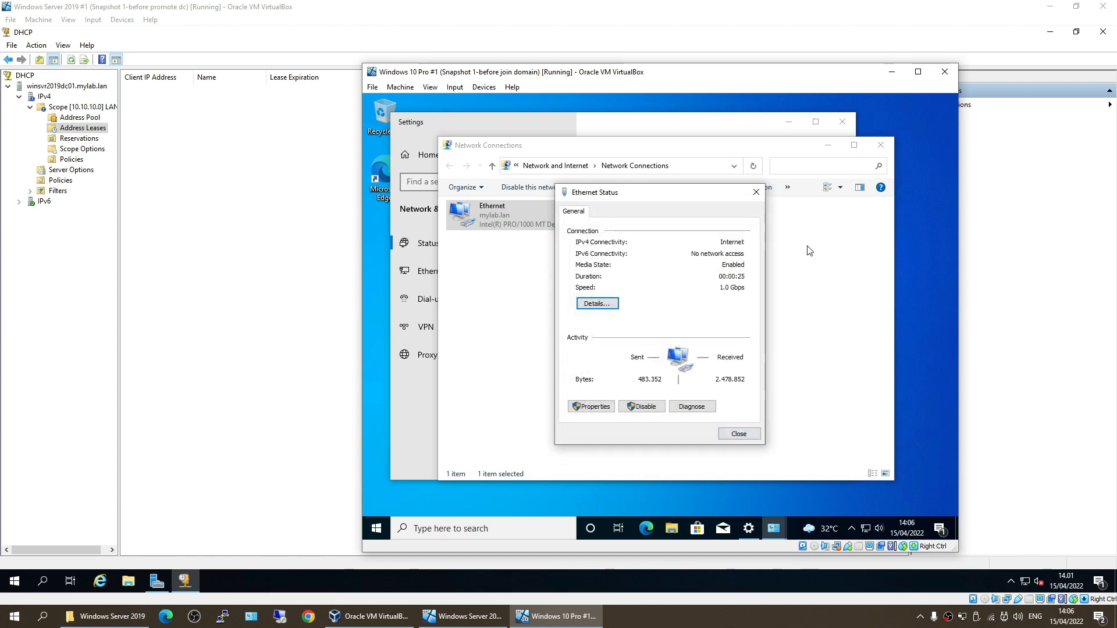
pyautogui.click(737, 434)
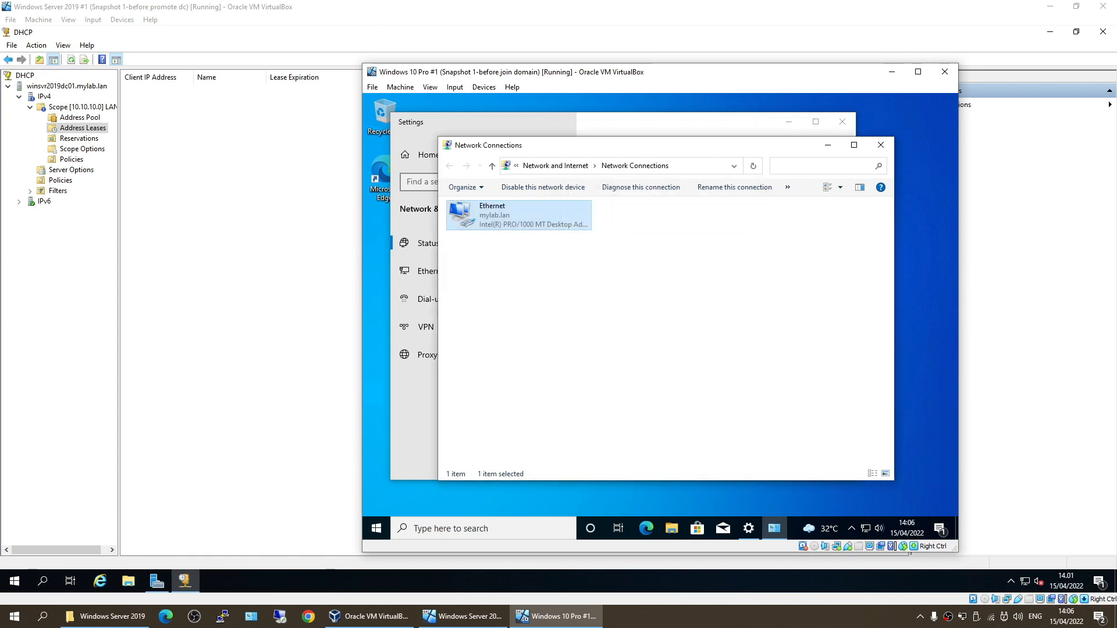
pyautogui.click(879, 146)
pyautogui.click(843, 121)
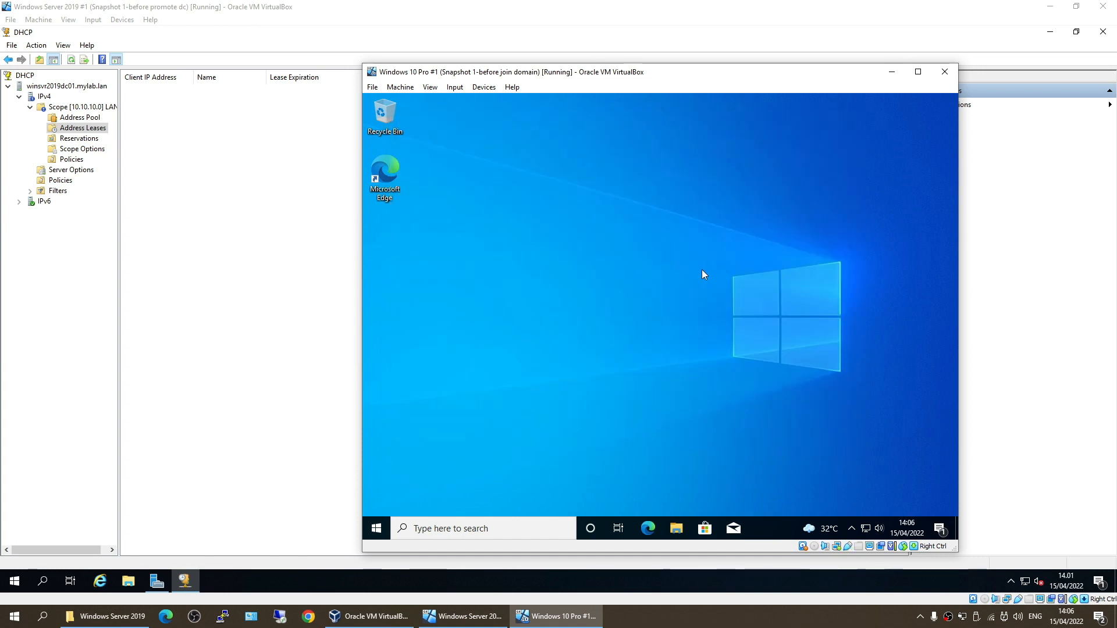
# Step: In the Windows Server 2019 virtual machine, refresh the scope's address leases and widen the Name and Unique ID columns to inspect the client's lease
pyautogui.click(294, 229)
pyautogui.rightClick(221, 173)
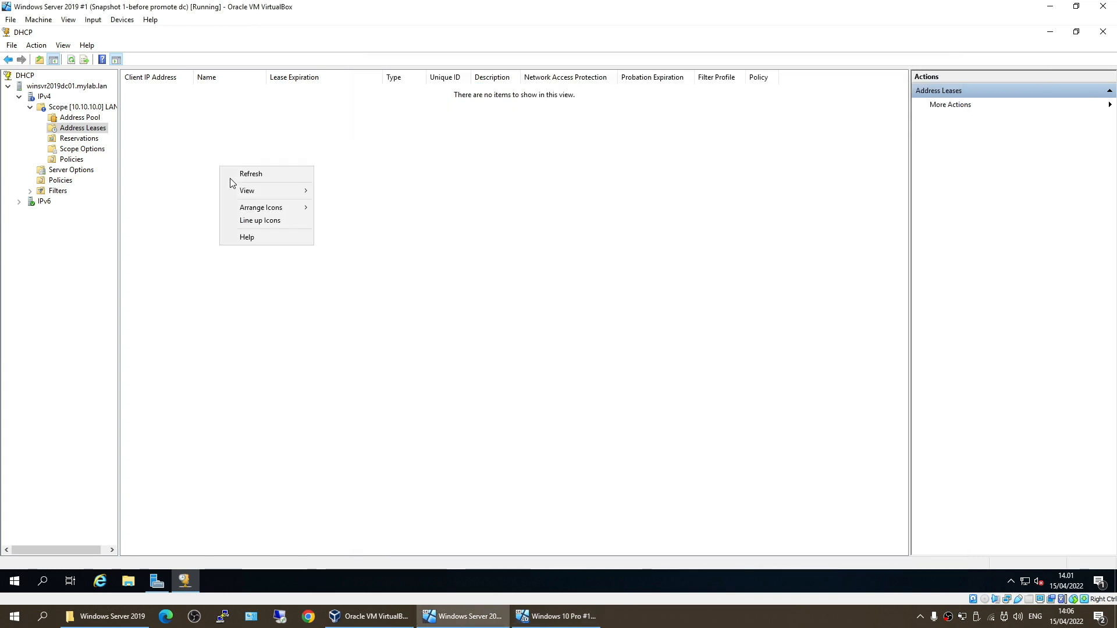
pyautogui.click(251, 173)
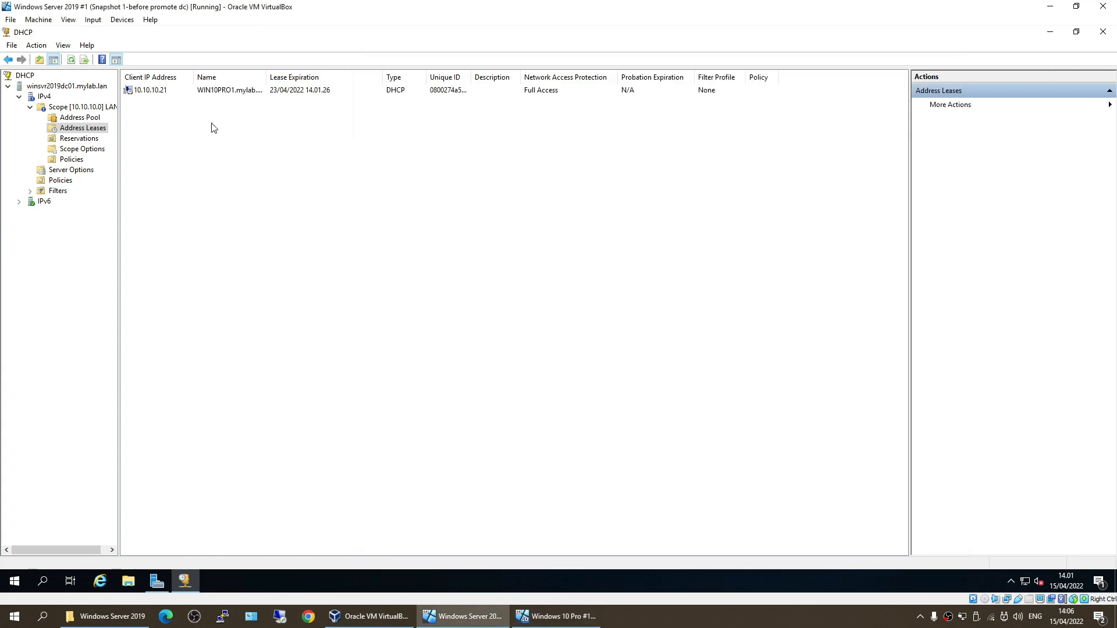
pyautogui.click(153, 92)
pyautogui.moveTo(267, 77); pyautogui.dragTo(343, 90)
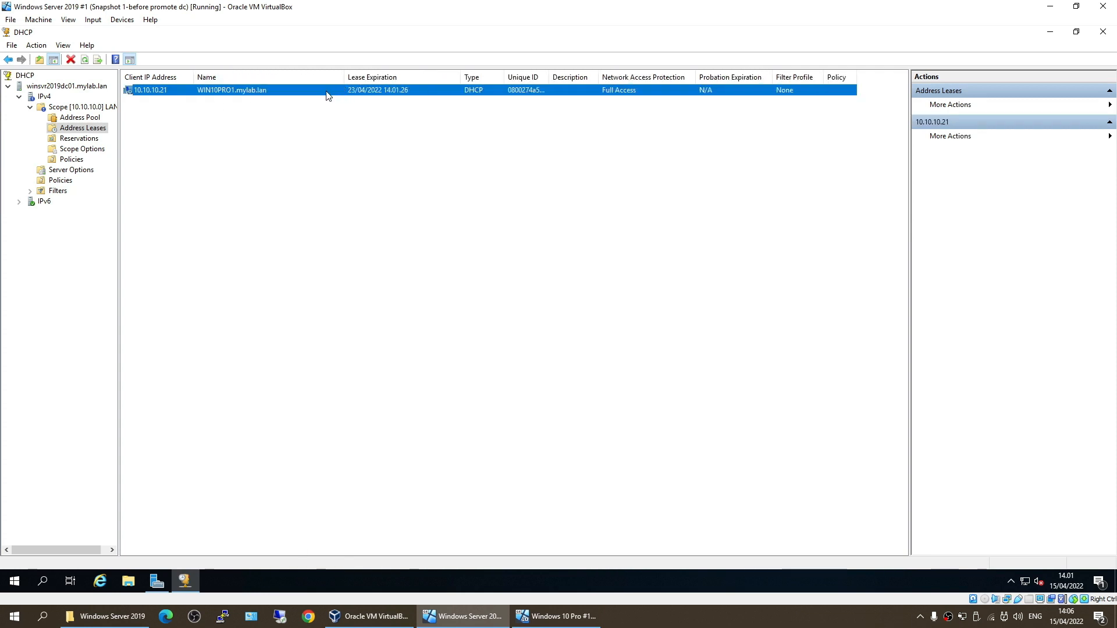
pyautogui.moveTo(550, 77); pyautogui.dragTo(570, 75)
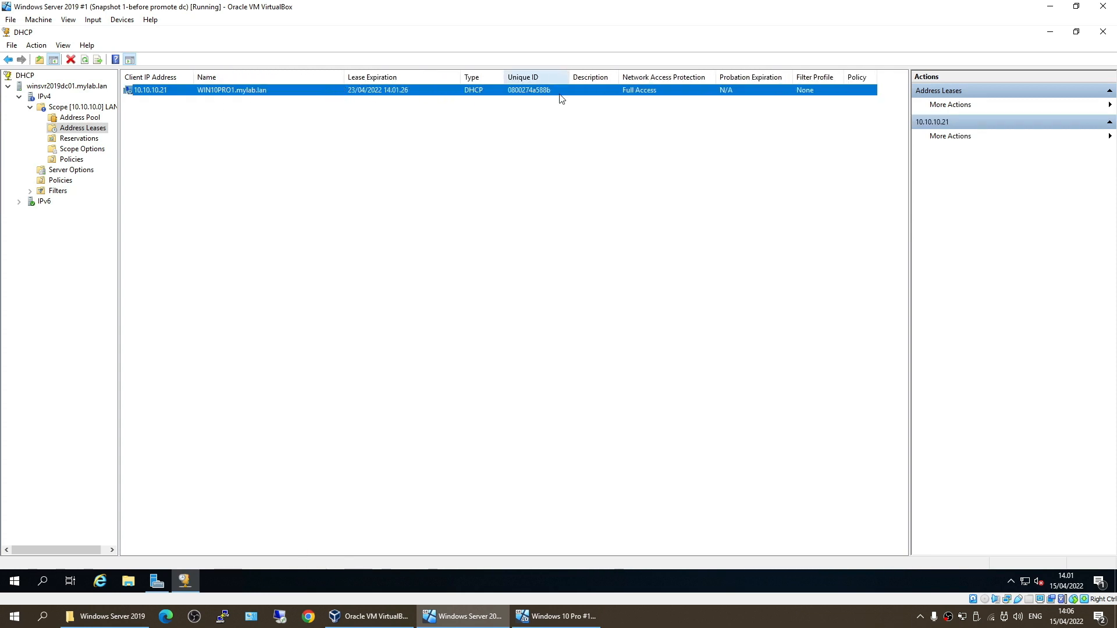